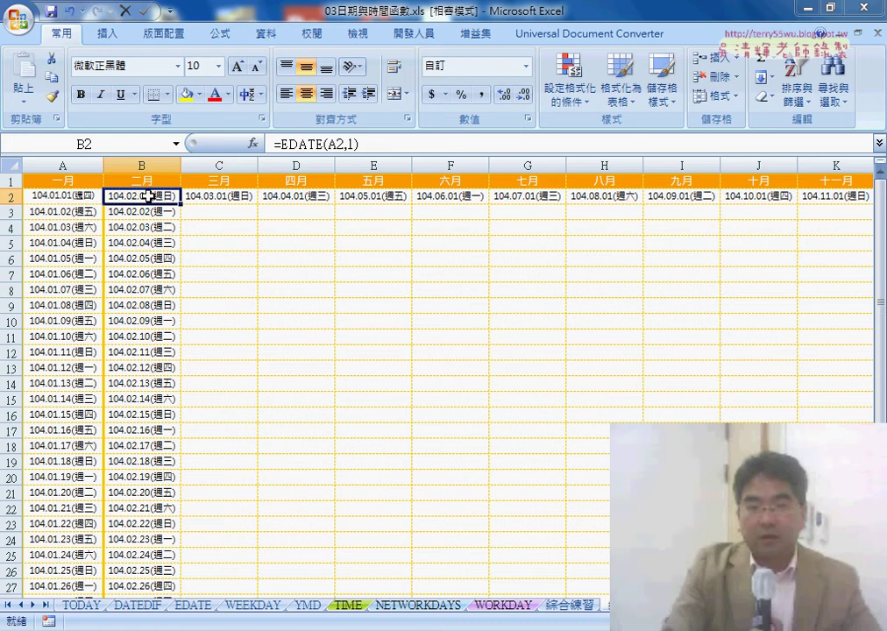
- Cut the old =A2+1 formula out of cell A3
click(79, 213)
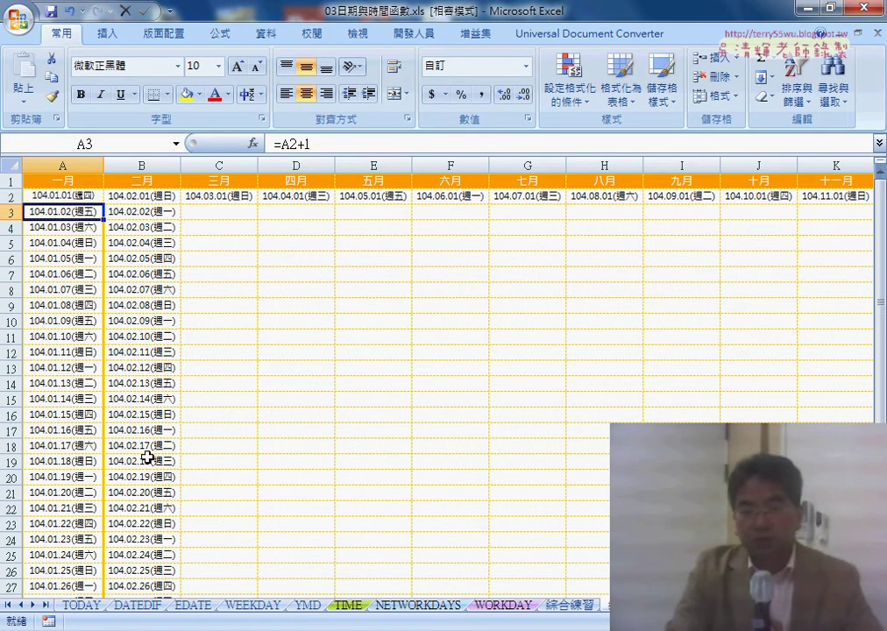
drag(312, 145, 282, 145)
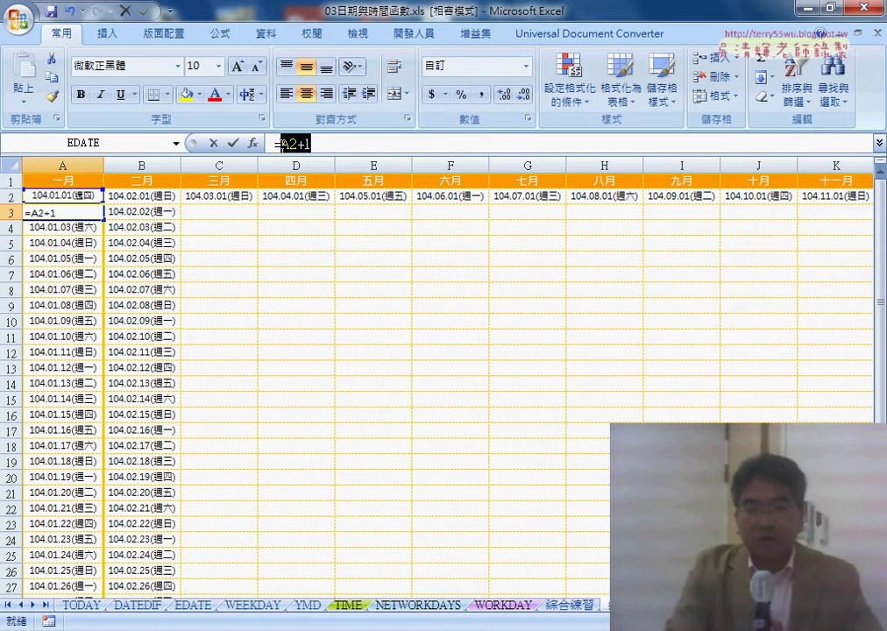
right_click(300, 146)
click(355, 159)
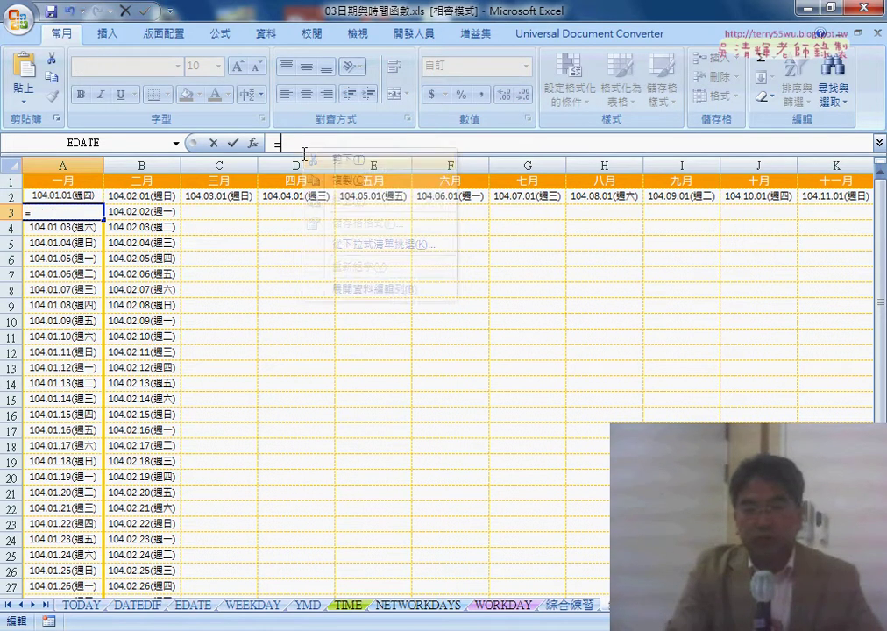
- Insert an IF function into A3 from the Logical (邏輯) category
click(254, 144)
click(413, 357)
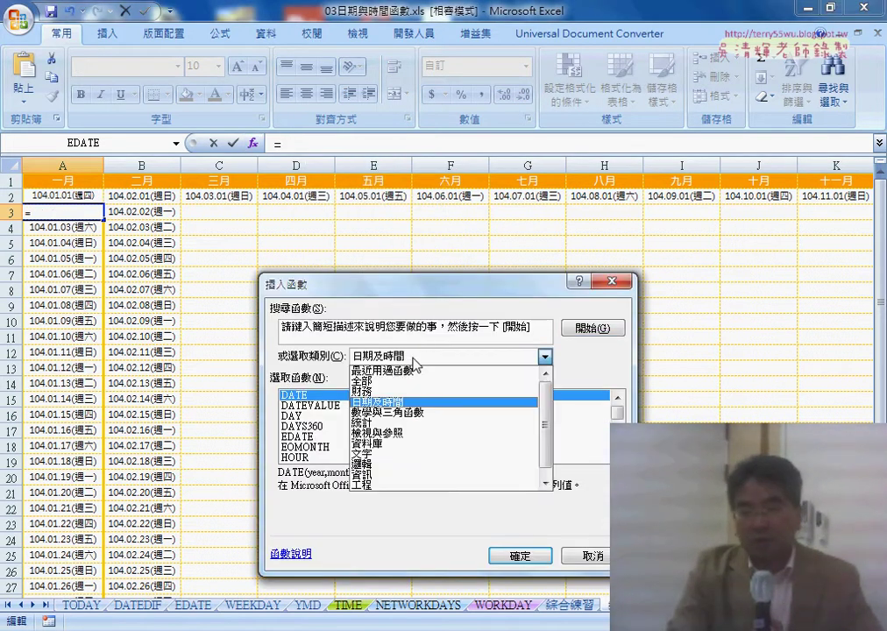
click(398, 467)
double_click(307, 416)
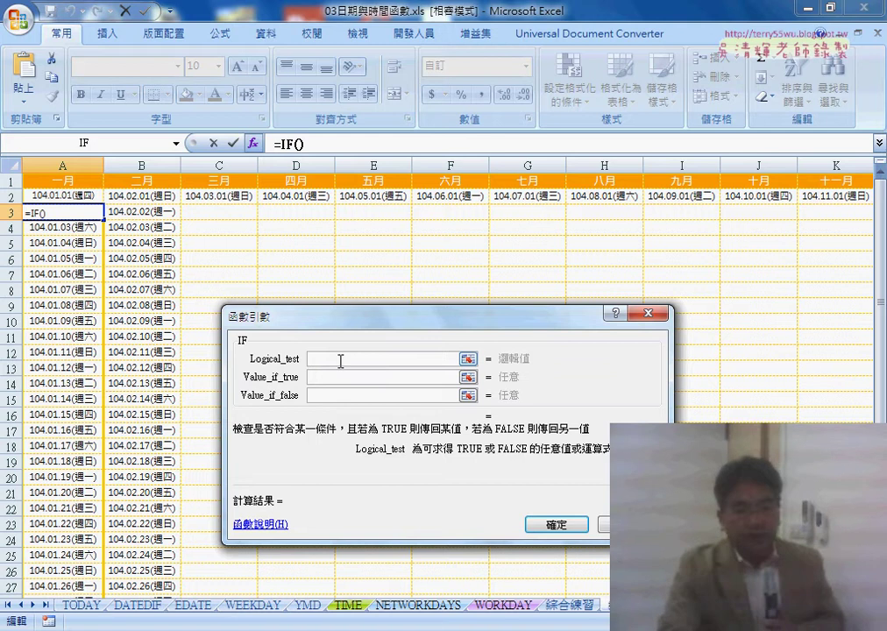
- Enter month(A2)<>month(A2+1) as the IF logical test
text(m)
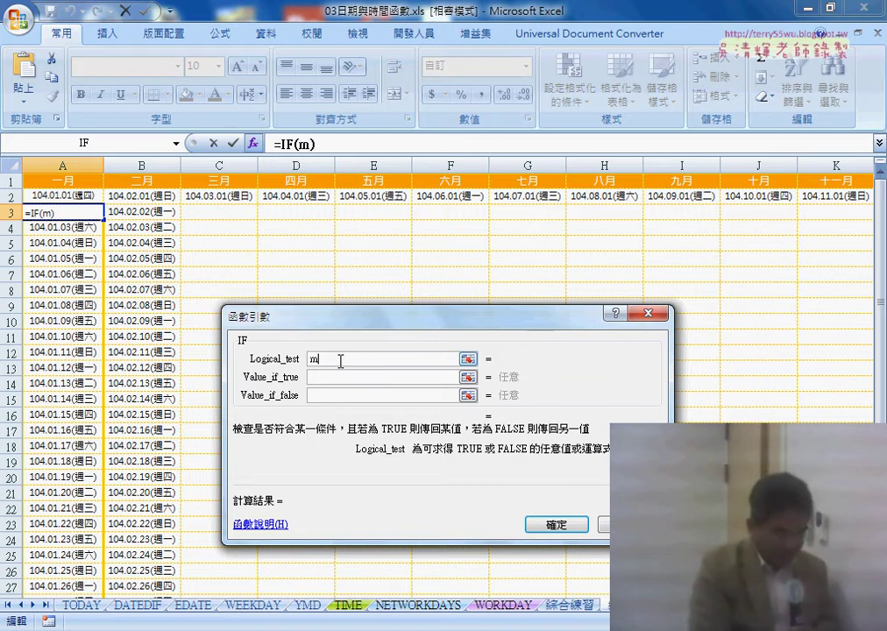
text(ont)
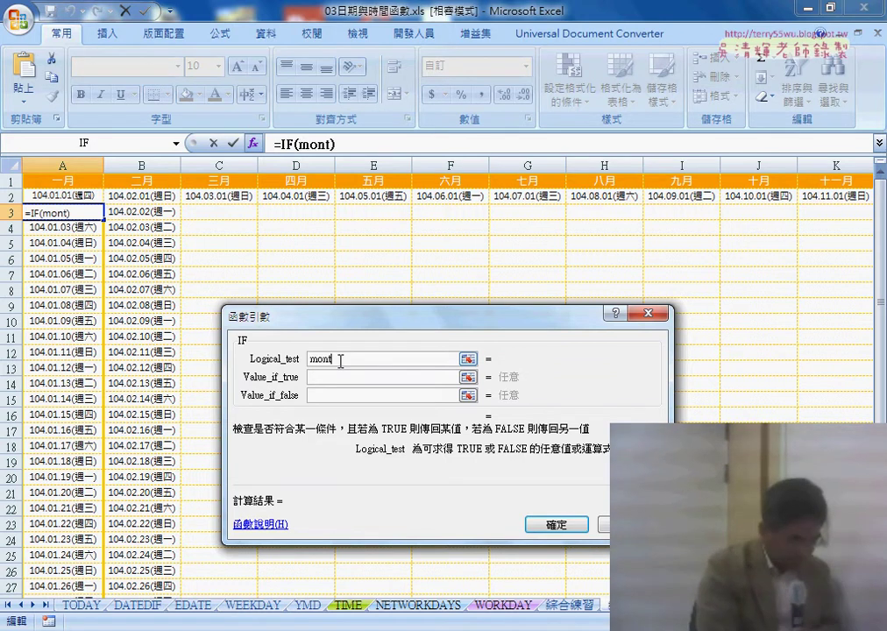
text(h()
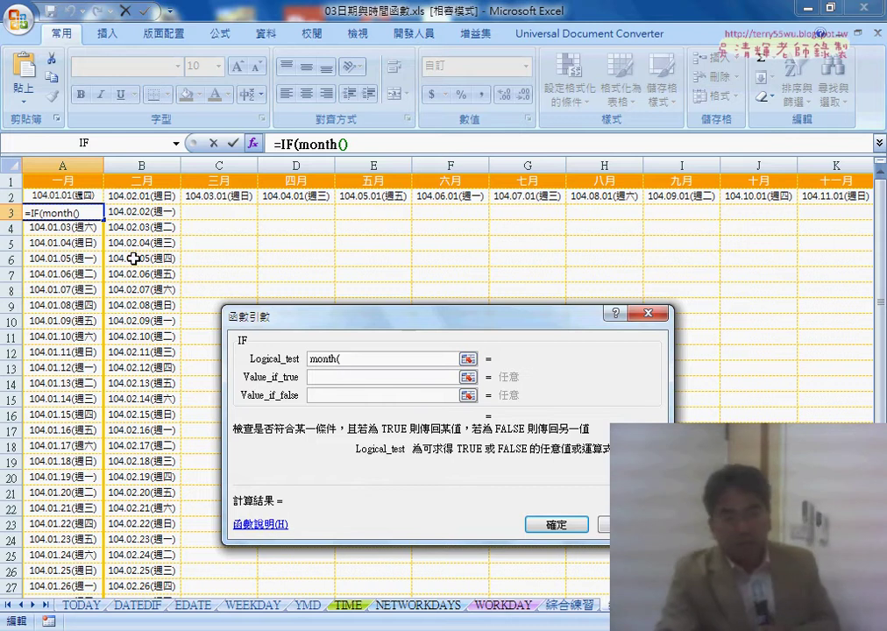
click(67, 197)
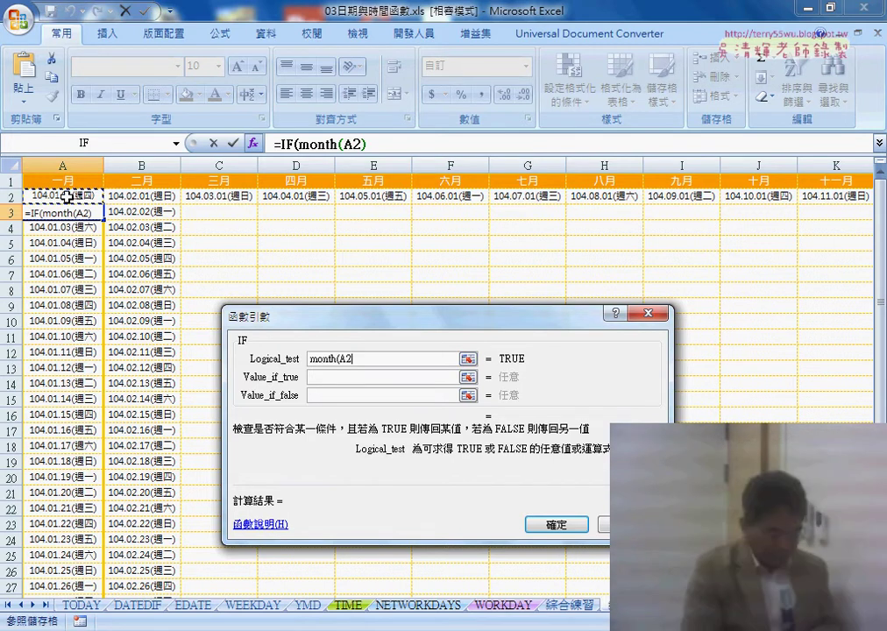
text())
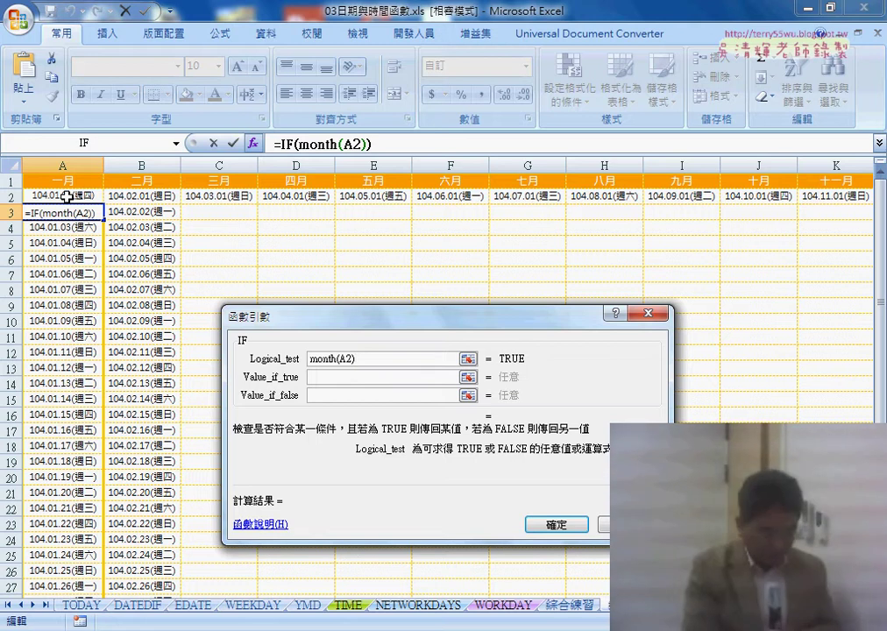
text(>)
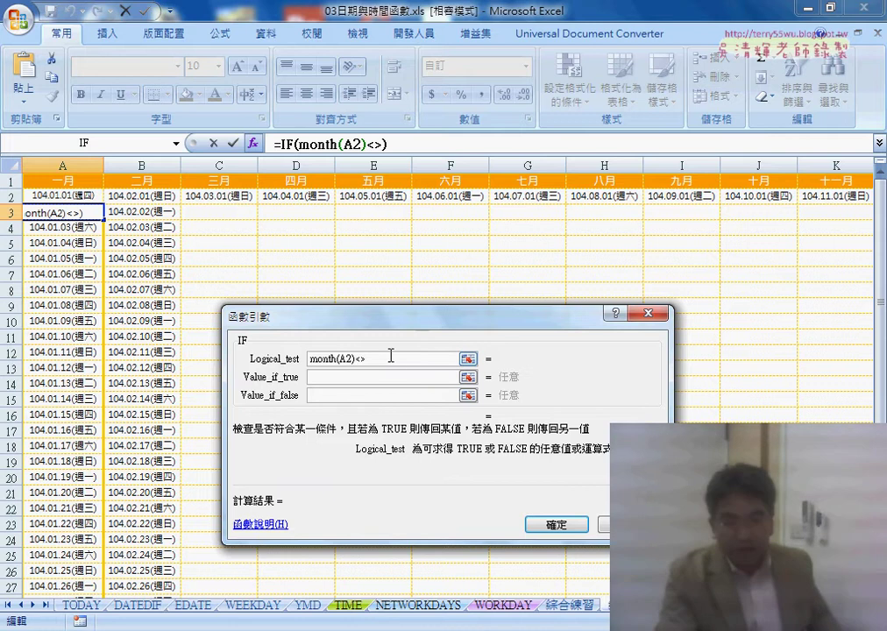
key(ctrl+v)
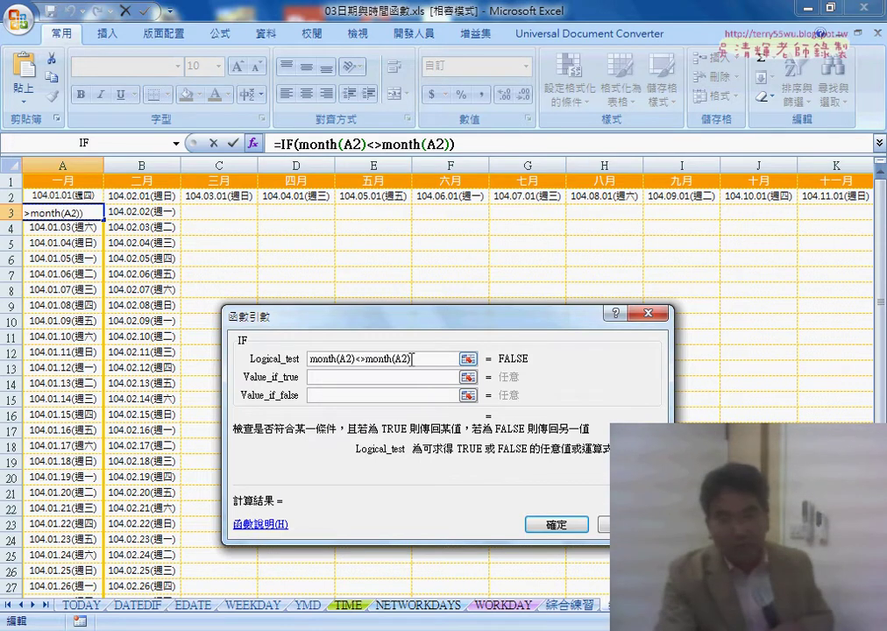
text(+1)
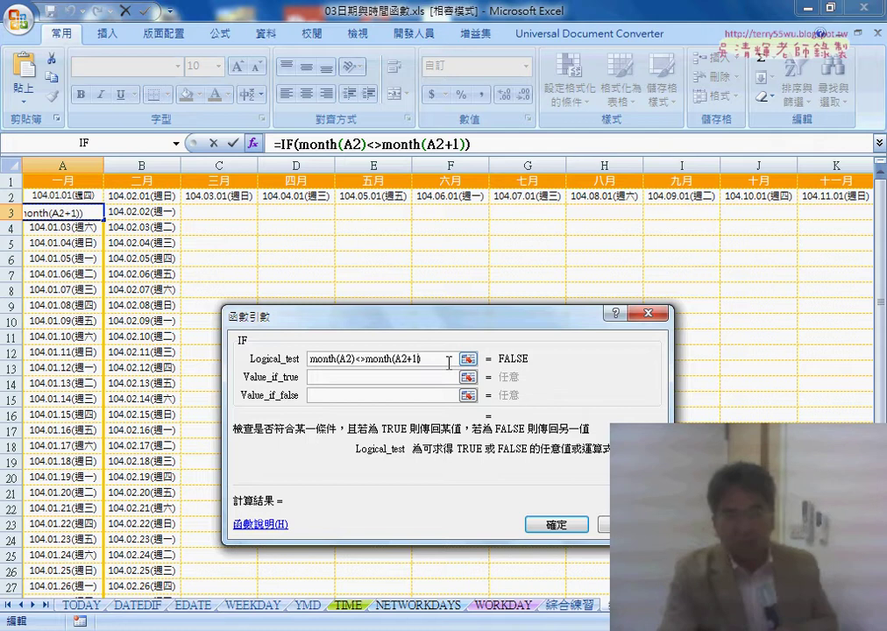
- Set value-if-true to "" and value-if-false to A2+1, and confirm the formula
click(359, 378)
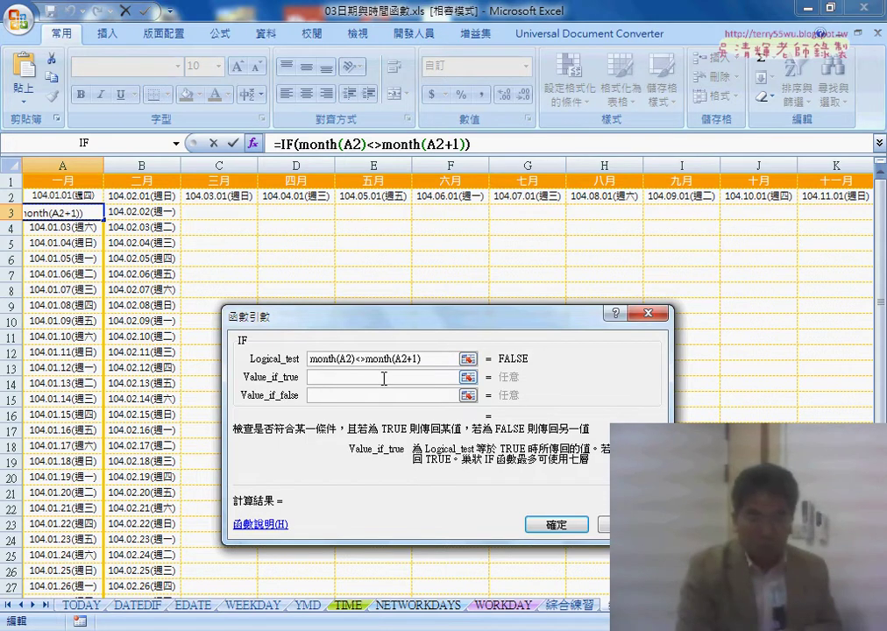
text("")
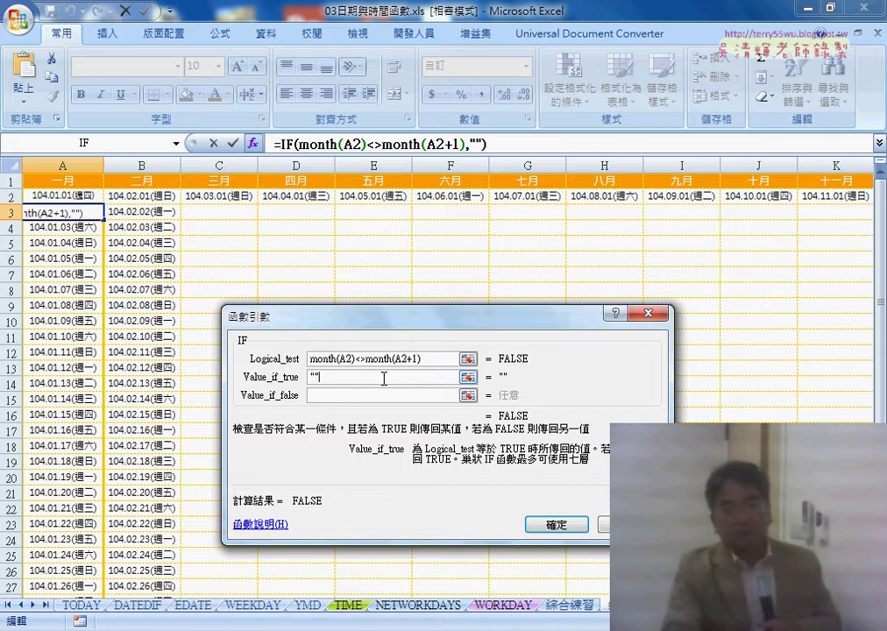
click(344, 398)
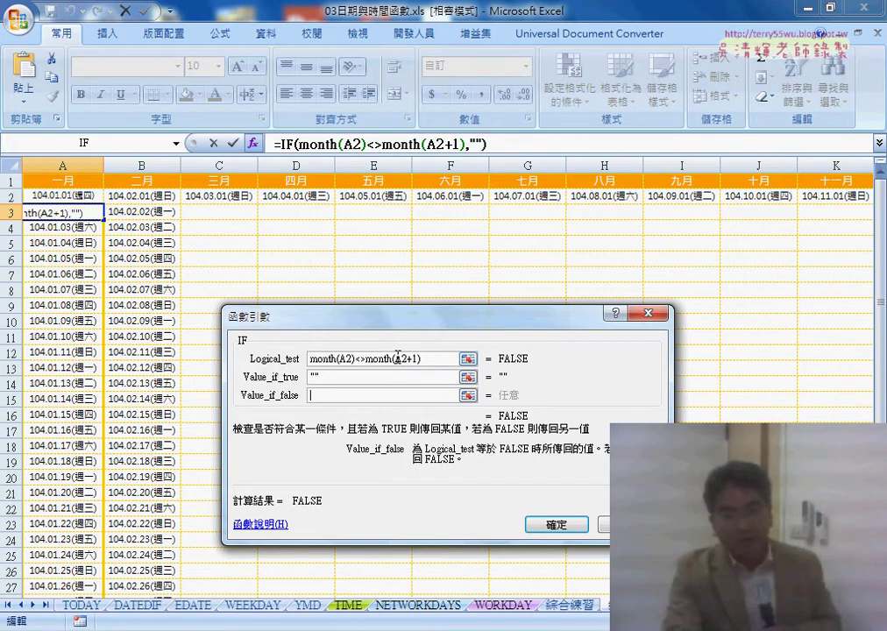
drag(395, 357, 411, 362)
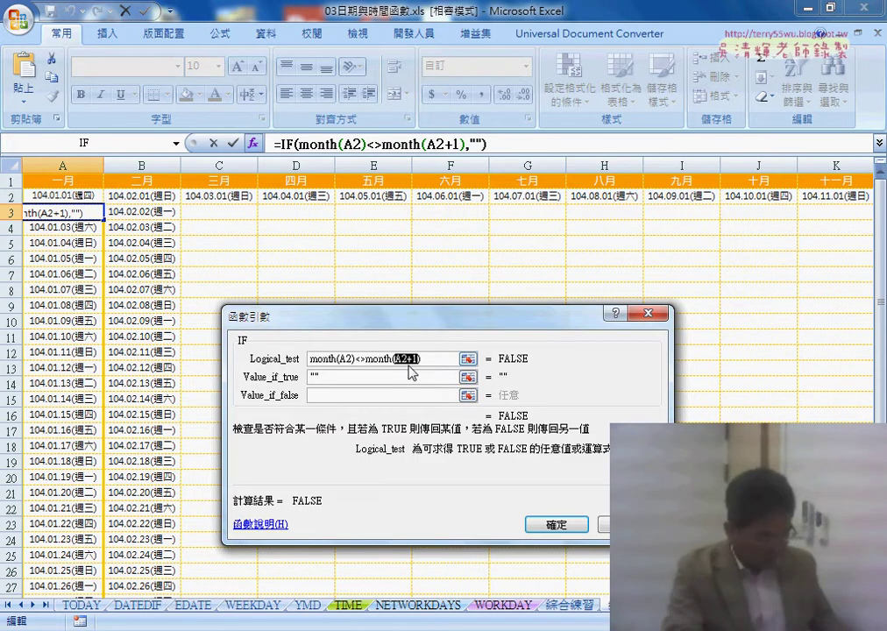
key(ctrl+c)
click(362, 396)
key(ctrl+v)
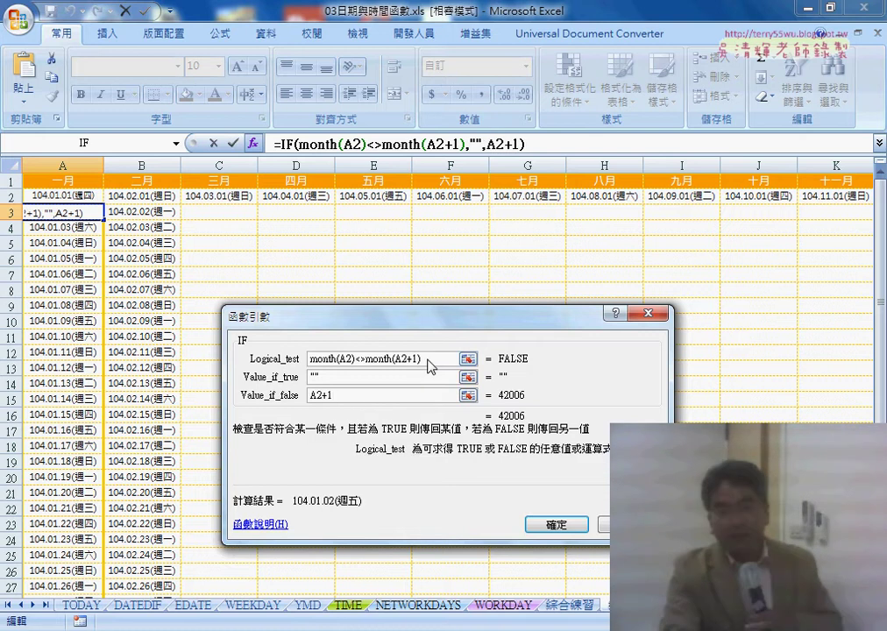
click(292, 358)
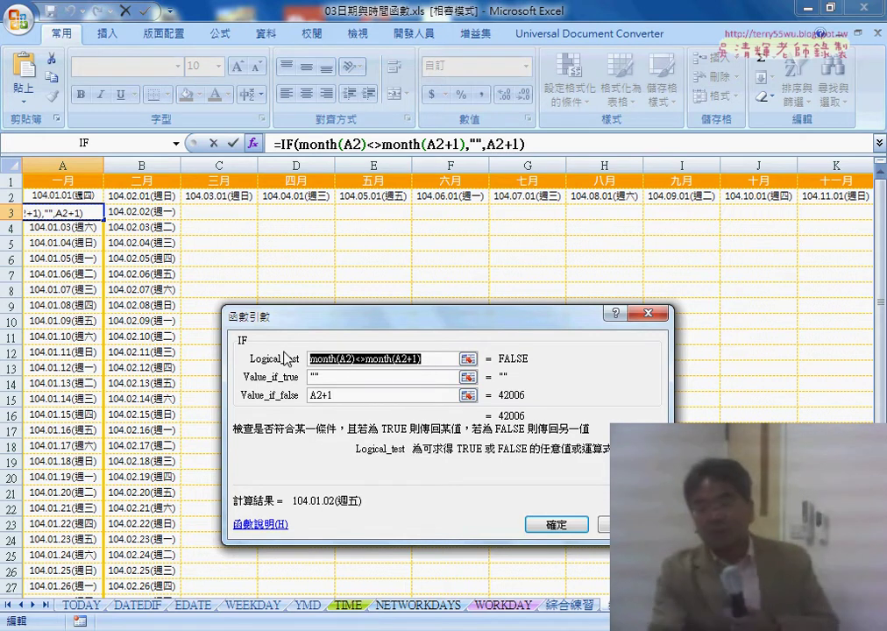
click(370, 358)
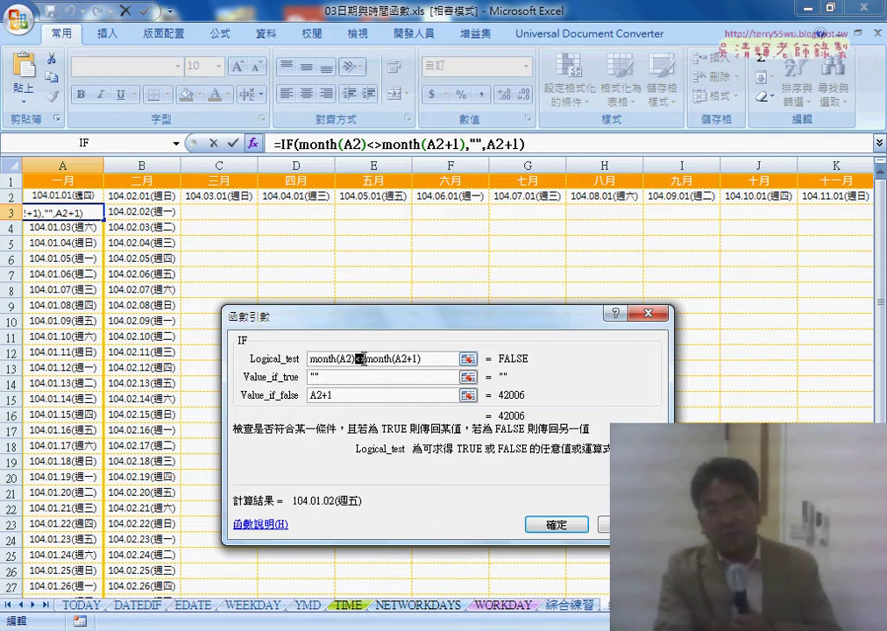
click(565, 531)
- Fill A3:B3 down to row 32, then return to cell A3
mouse_move(107, 223)
mouse_down()
mouse_move(93, 604)
mouse_move(93, 531)
mouse_move(92, 545)
mouse_move(164, 546)
mouse_up()
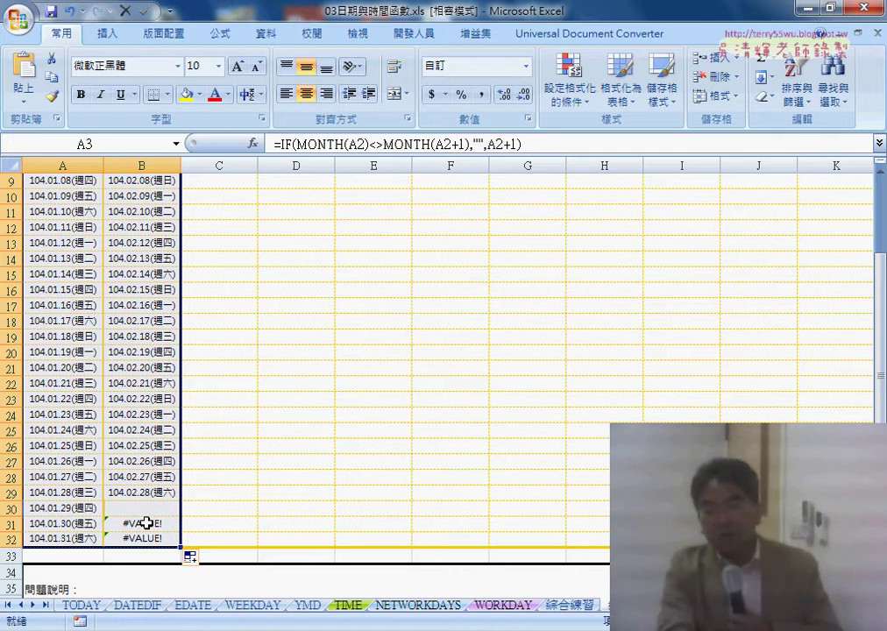
scroll(146, 523, up, 2)
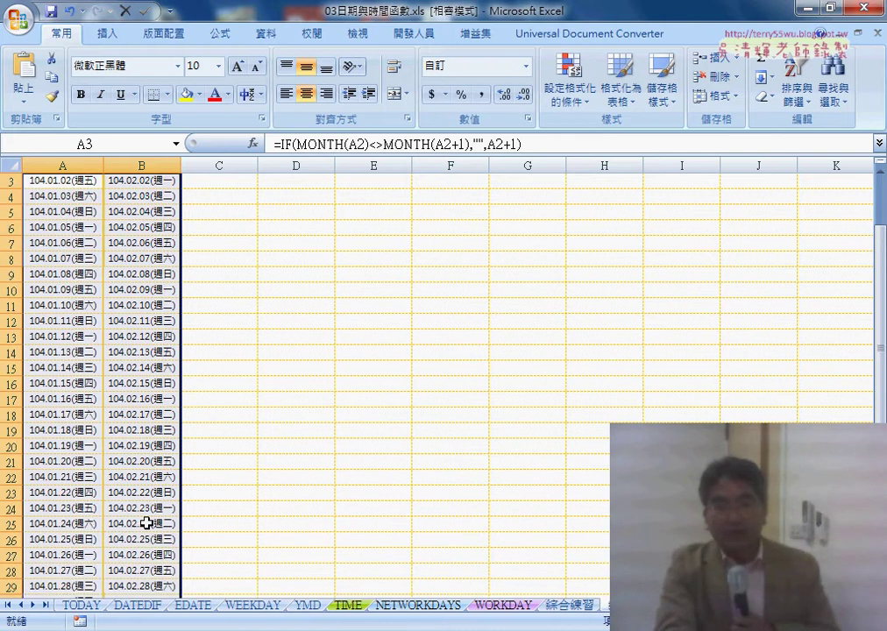
scroll(90, 304, up, 1)
click(66, 215)
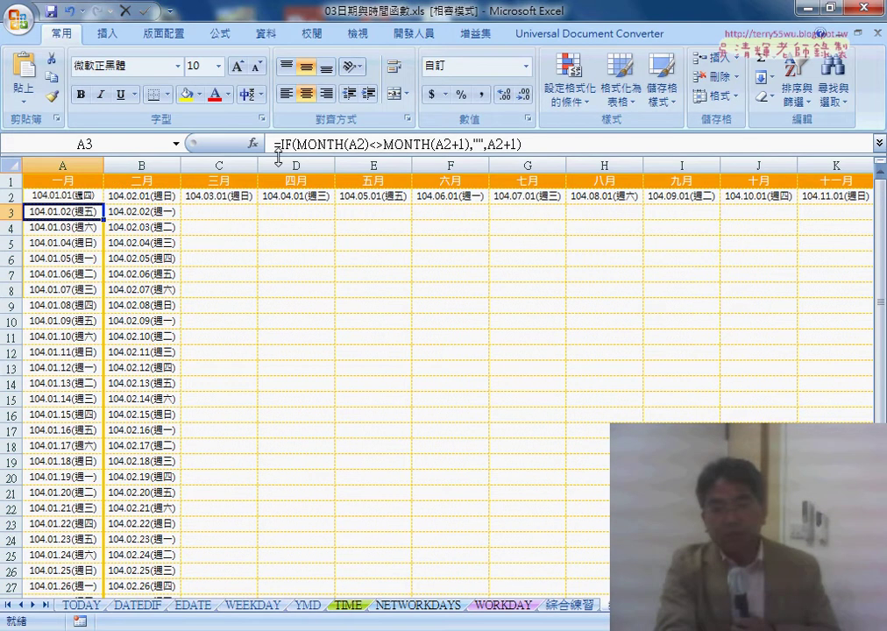
- Cut the IF(MONTH…) formula from A3 and browse the function list for IFERROR
drag(280, 143, 505, 162)
right_click(447, 146)
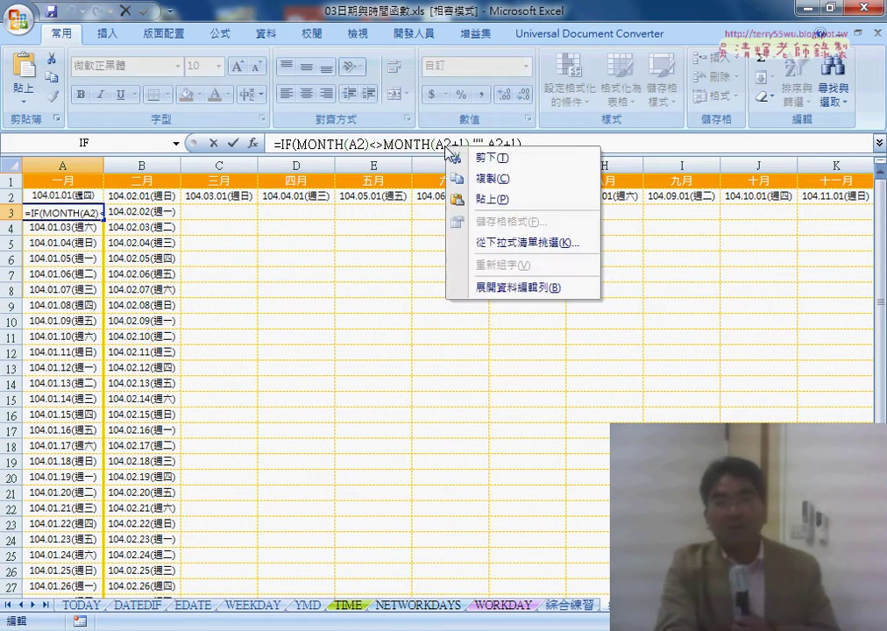
click(491, 157)
click(252, 143)
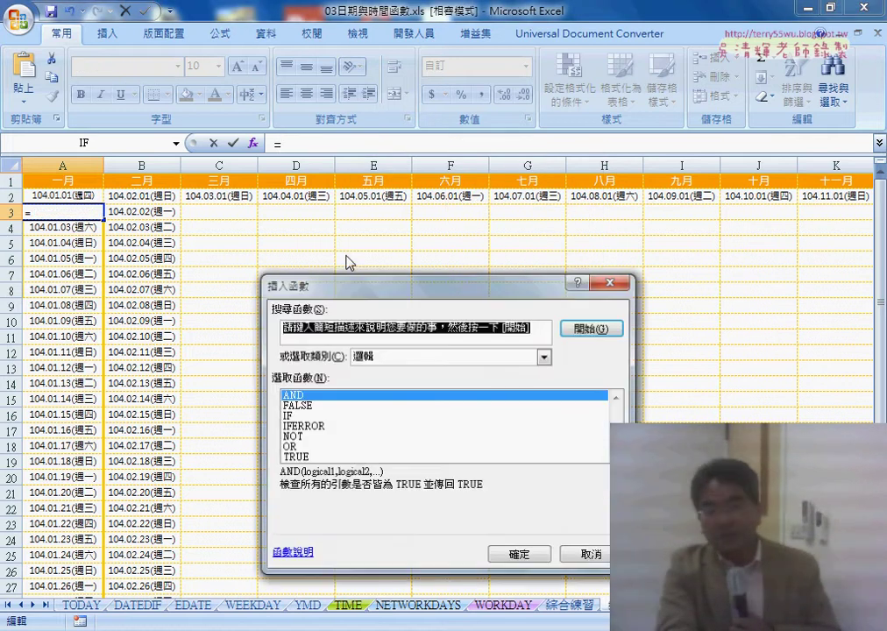
click(314, 426)
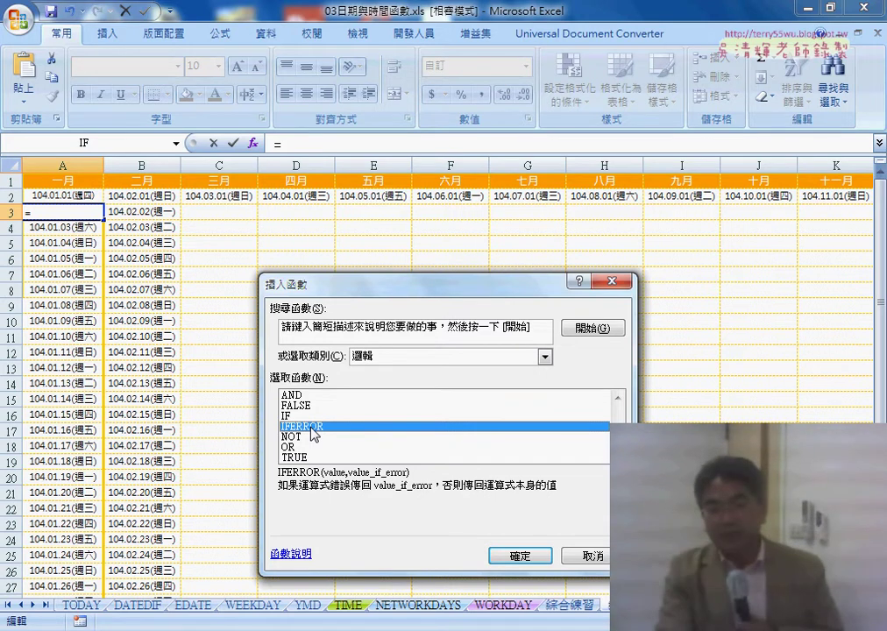
click(298, 416)
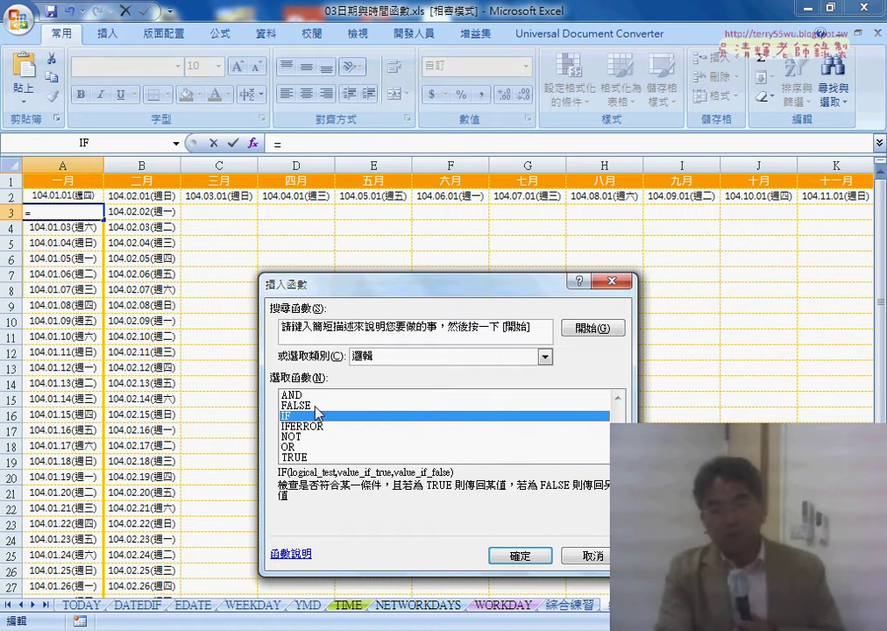
click(419, 354)
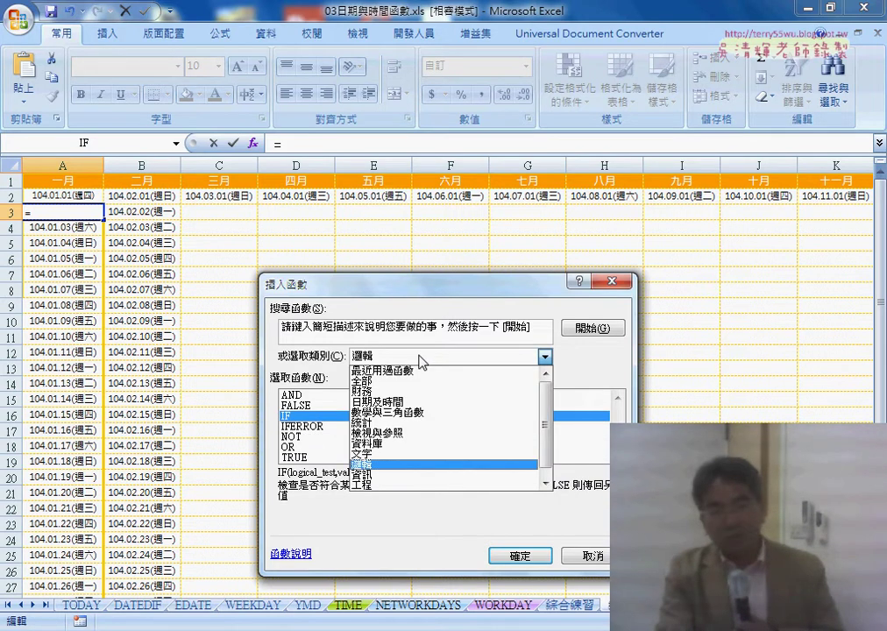
click(415, 382)
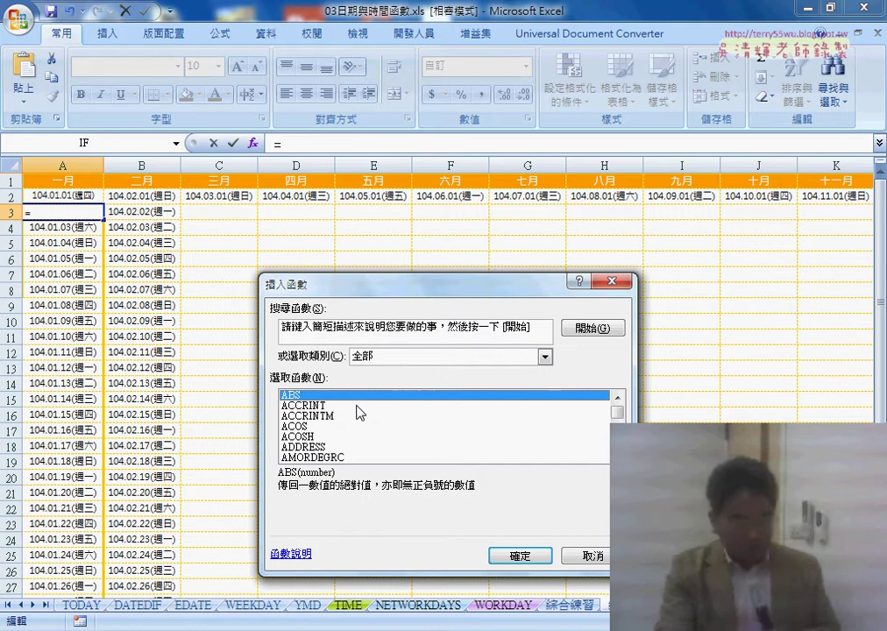
key(i)
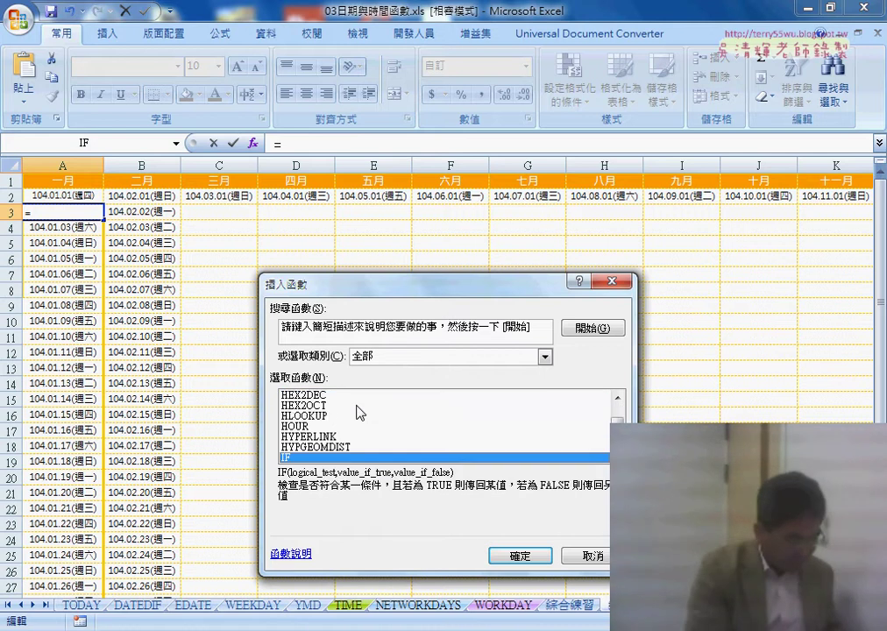
key(s)
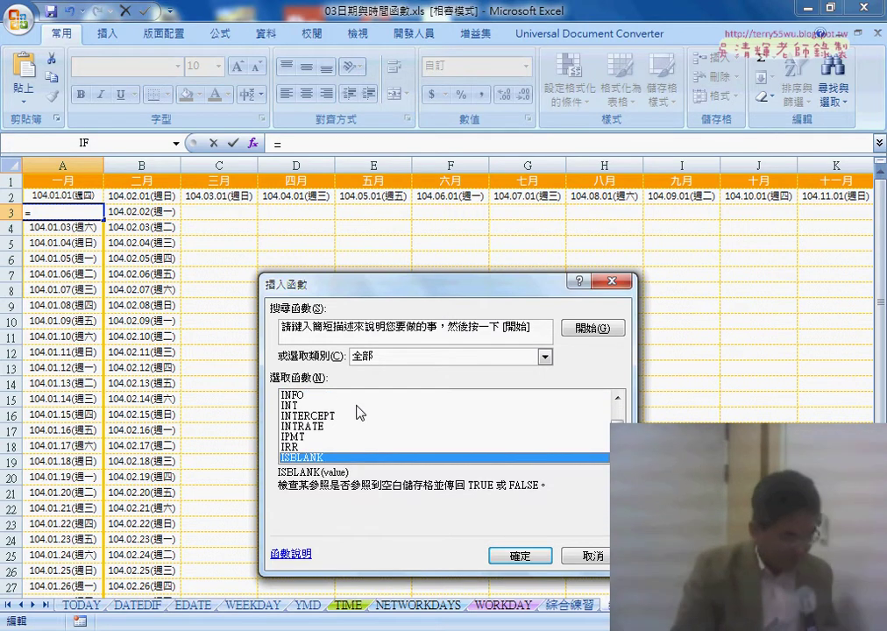
key(Down)
key(Down)
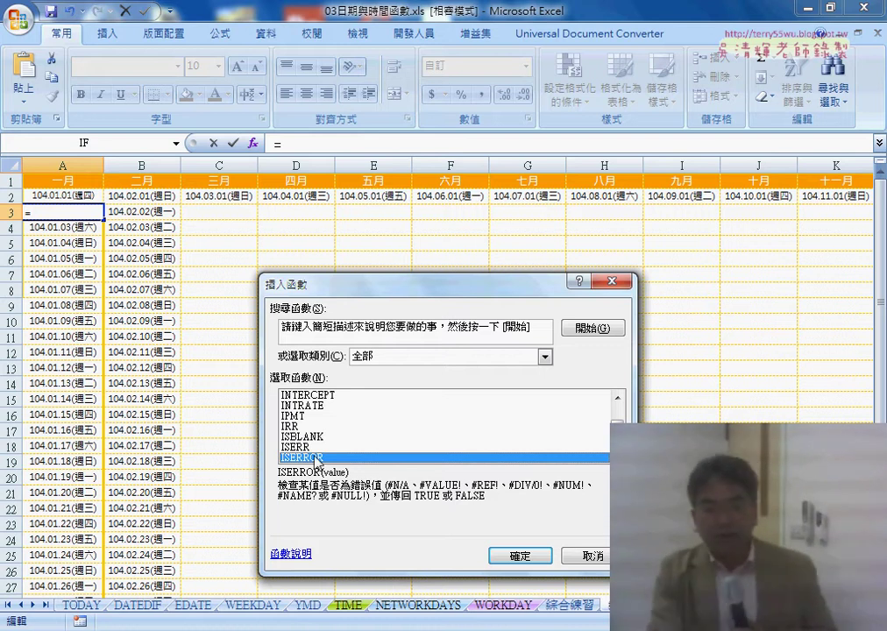
- Wrap it in IFERROR with the pasted formula as Value and "" as Value_if_error
click(386, 358)
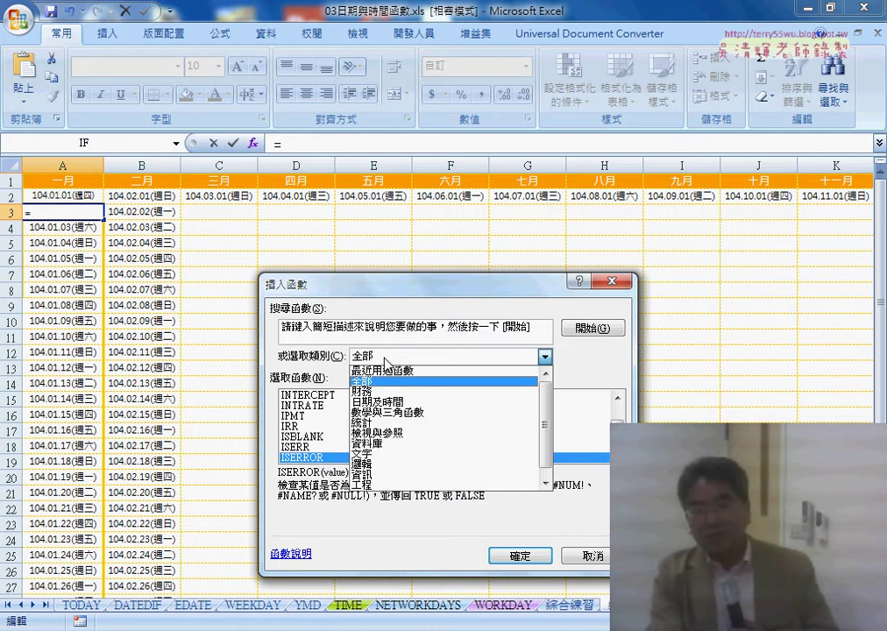
click(387, 464)
double_click(326, 426)
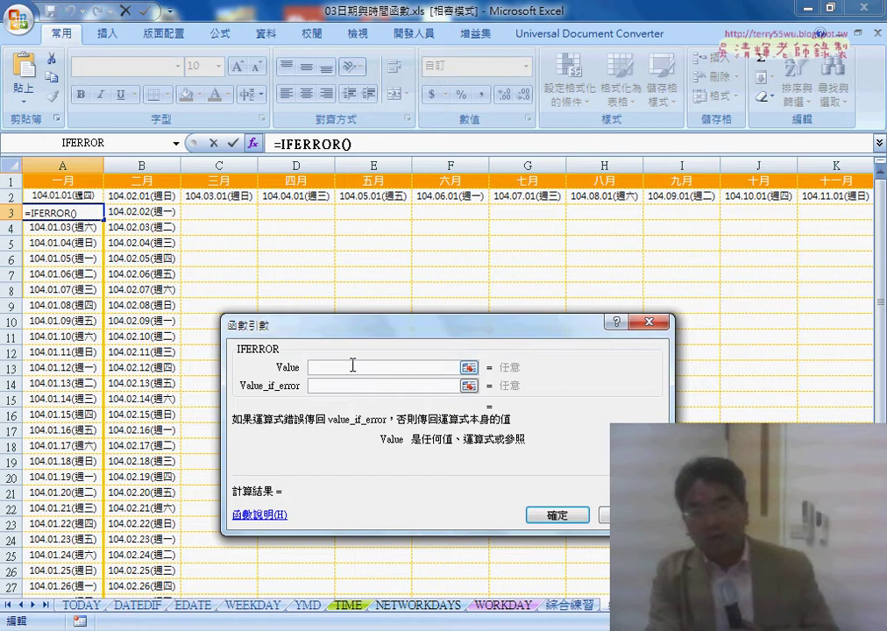
right_click(351, 364)
click(391, 416)
click(326, 386)
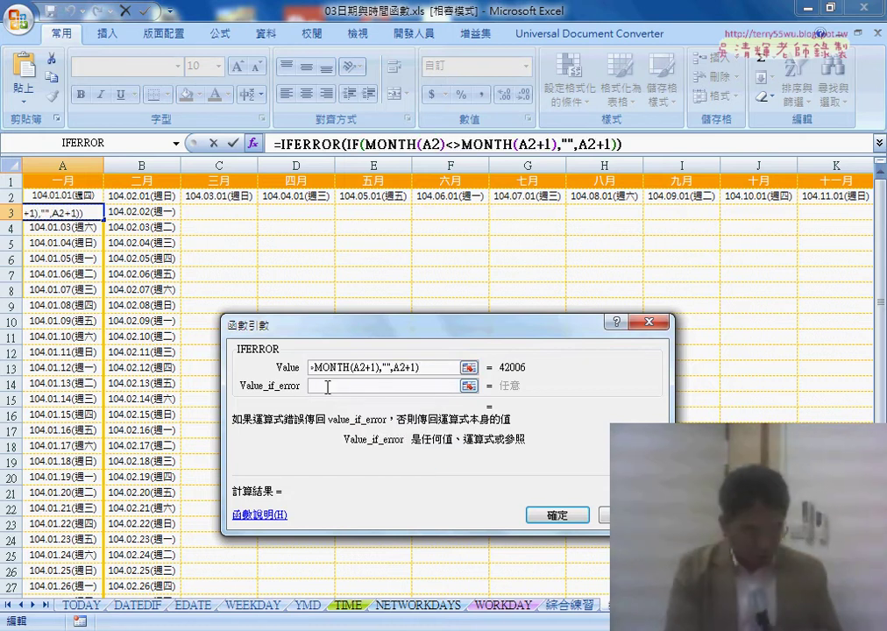
text("")
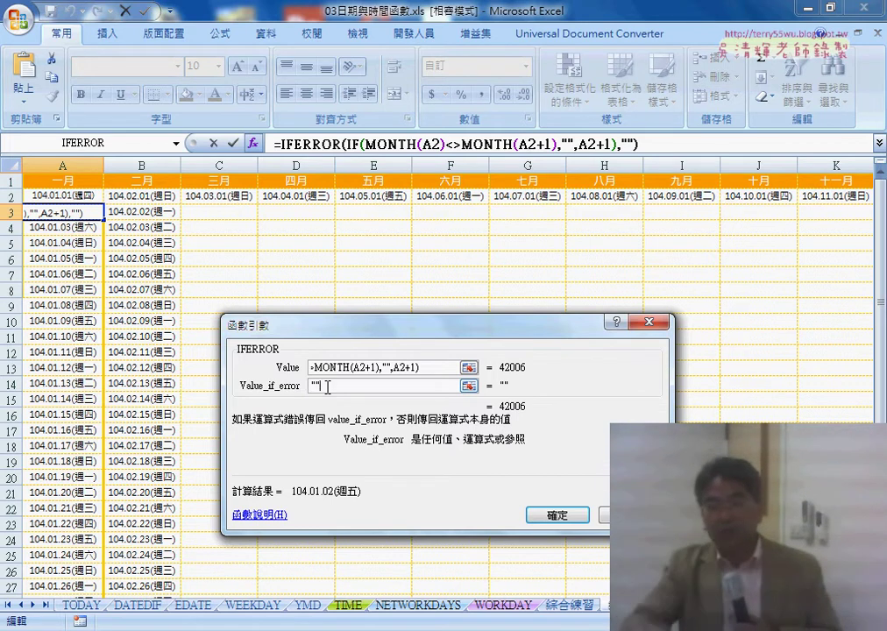
click(557, 517)
- Fill the IFERROR formula from A3 down to row 32 and across to column L
drag(103, 220, 109, 620)
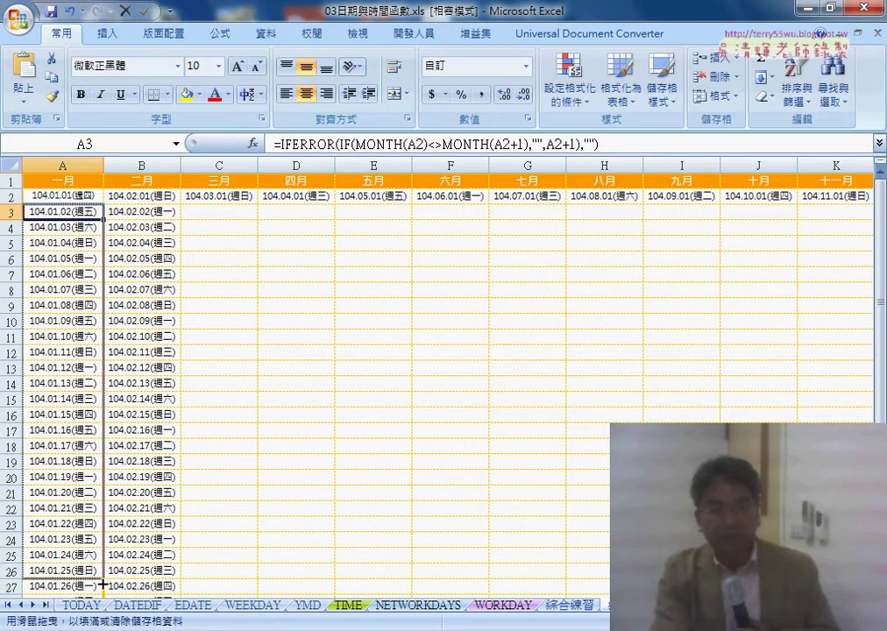
mouse_move(106, 571)
mouse_down()
mouse_move(180, 580)
mouse_move(792, 580)
mouse_up()
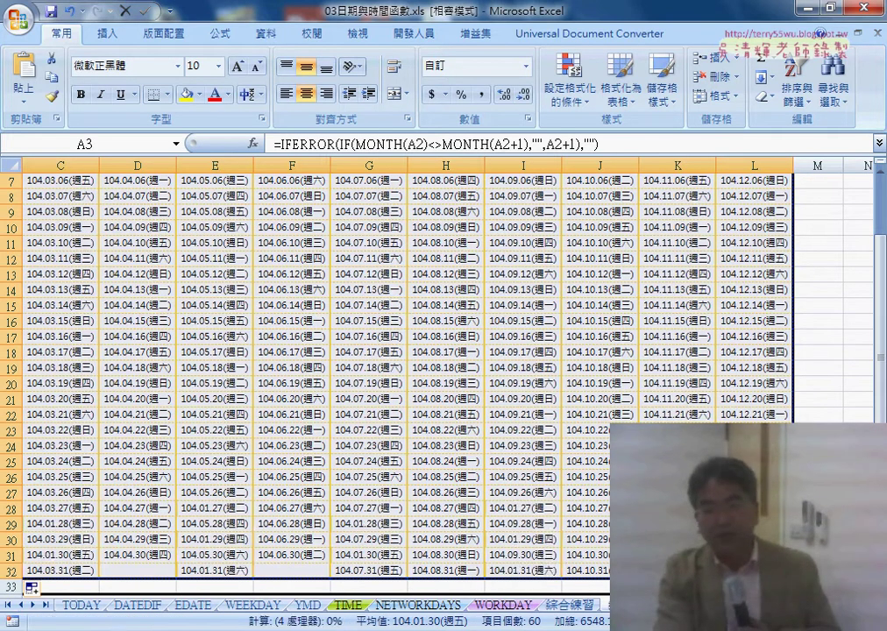
scroll(579, 568, left, 2)
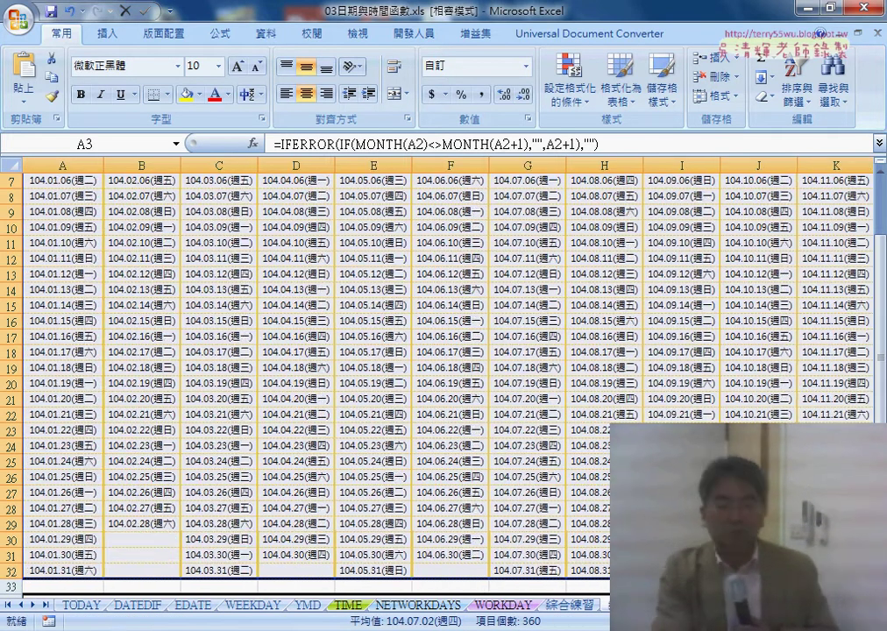
scroll(579, 568, up, 2)
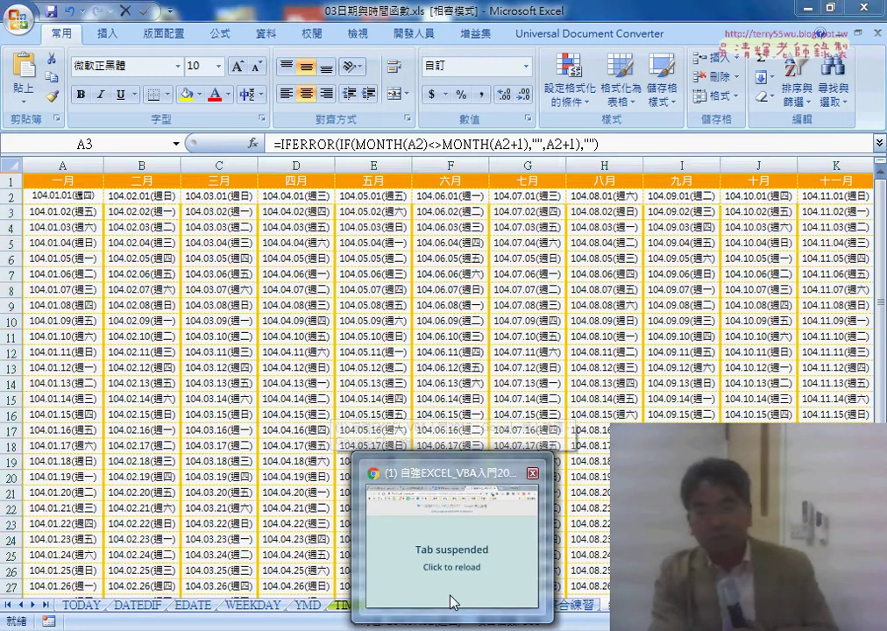
- Bring up the 程式碼.docx notes in Chrome at the 年曆 formulas section
click(452, 596)
click(395, 17)
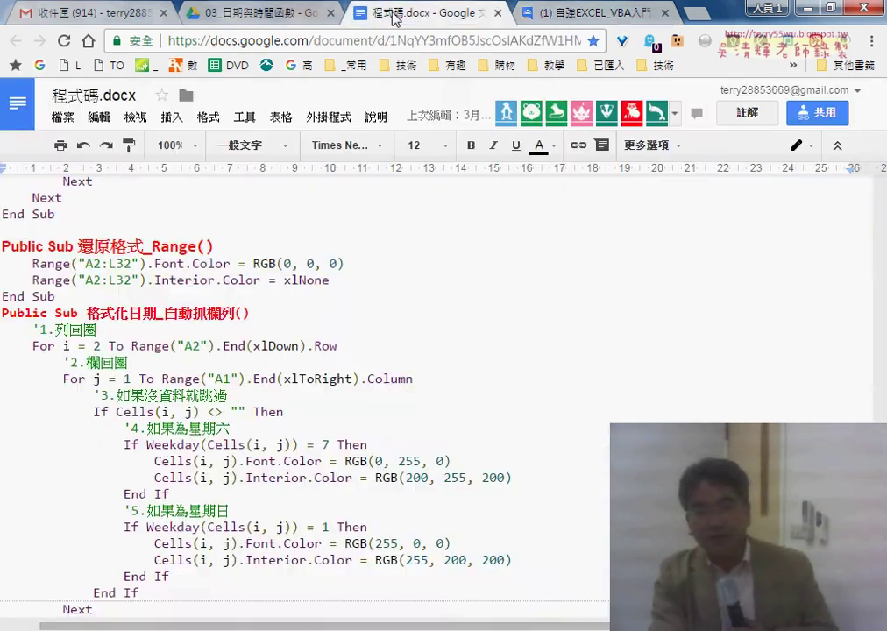
scroll(358, 293, down, 3)
scroll(357, 294, up, 5)
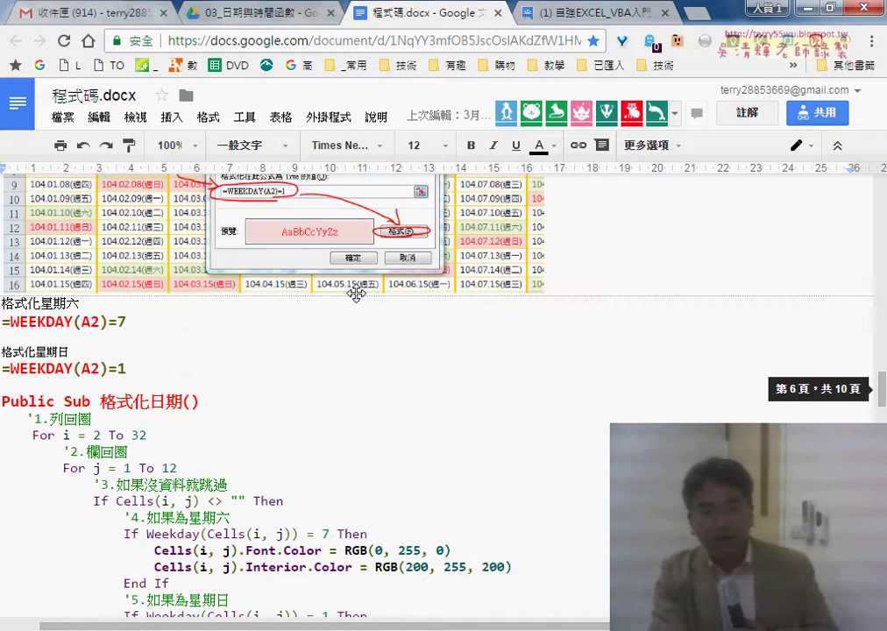
scroll(356, 292, up, 3)
scroll(356, 293, up, 4)
scroll(356, 289, up, 2)
scroll(357, 293, up, 1)
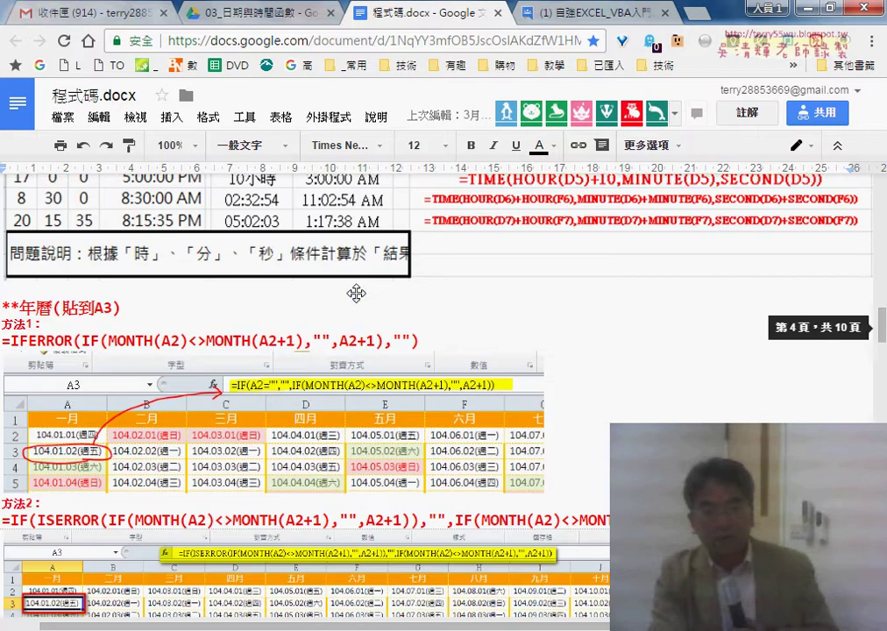
scroll(351, 295, up, 1)
key(shift+Home)
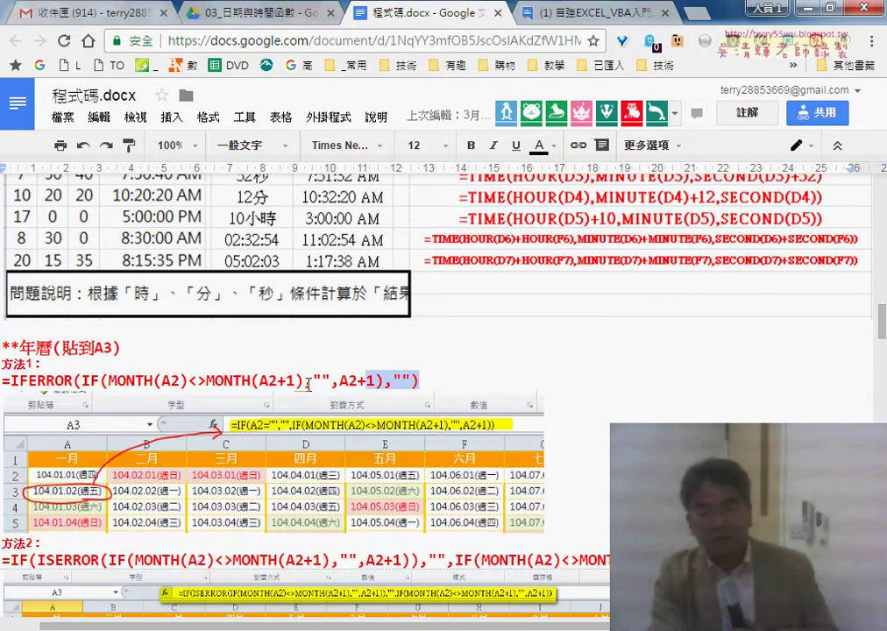
scroll(431, 374, down, 2)
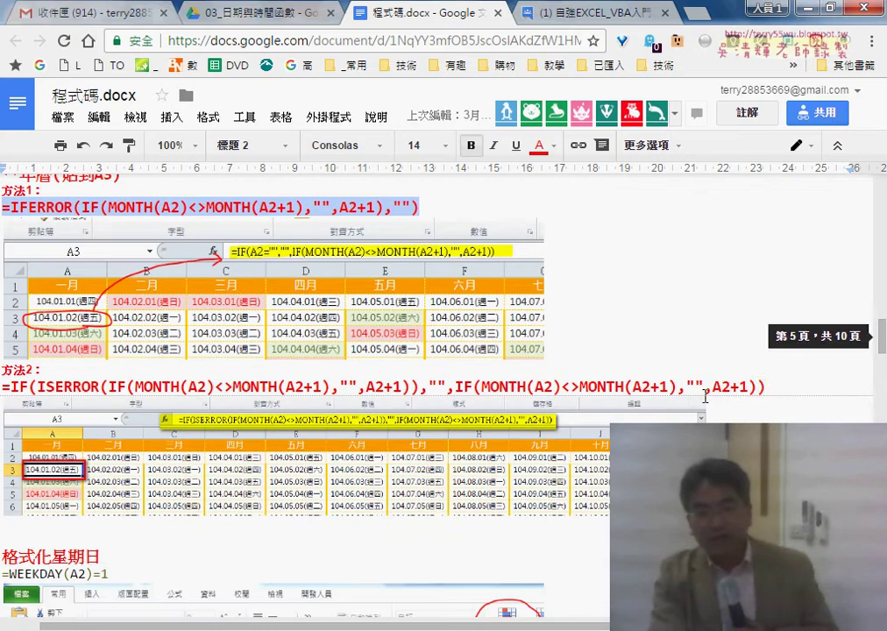
- Highlight parts of the method 2 IF(ISERROR…) formula and the IFERROR word in method 1
drag(766, 386, 14, 386)
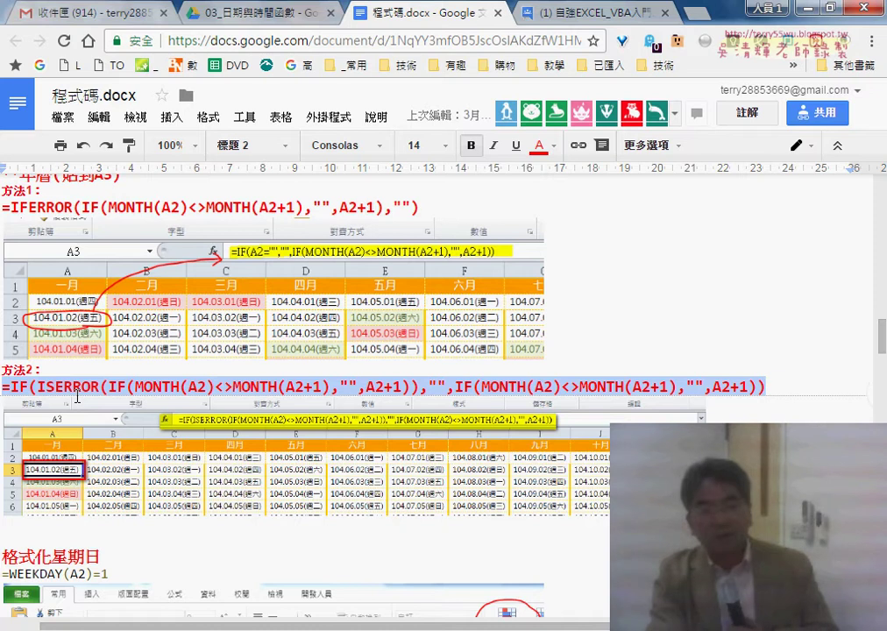
click(53, 386)
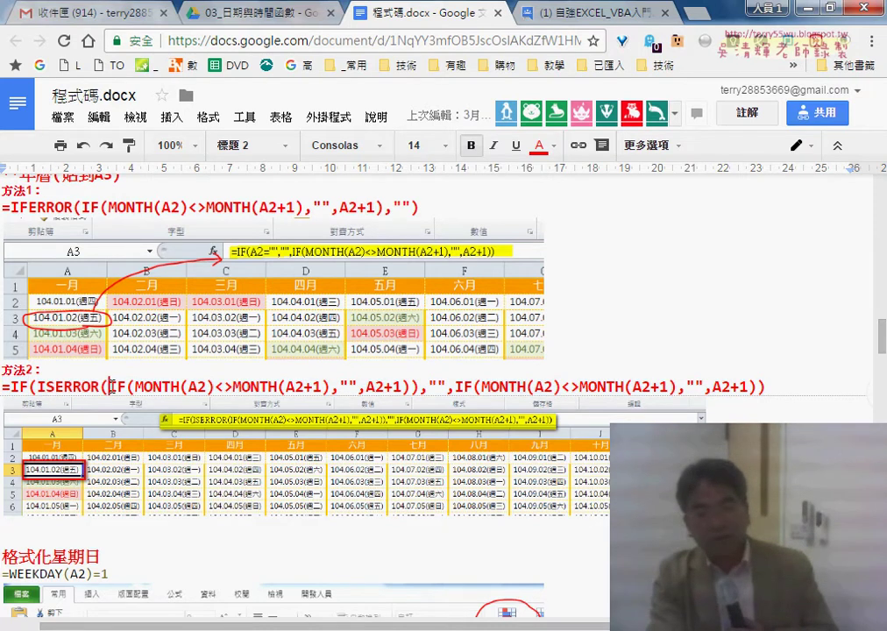
drag(111, 386, 324, 386)
click(342, 386)
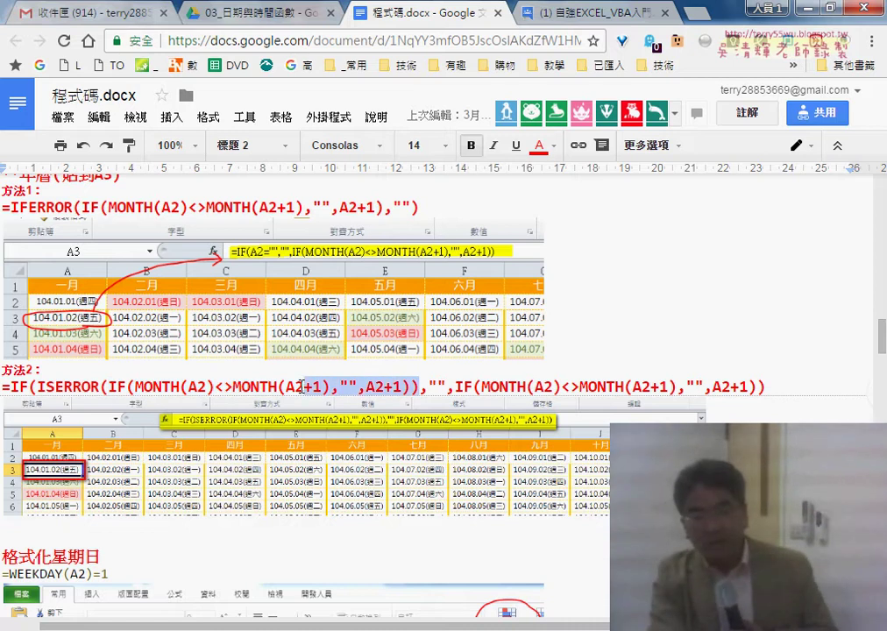
key(Left)
key(Left)
drag(413, 386, 158, 391)
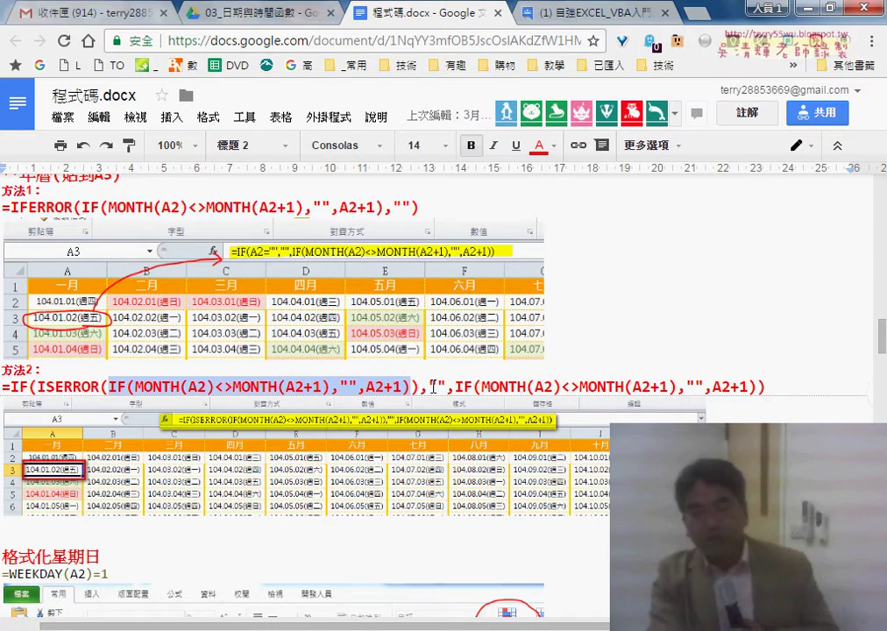
drag(429, 386, 447, 386)
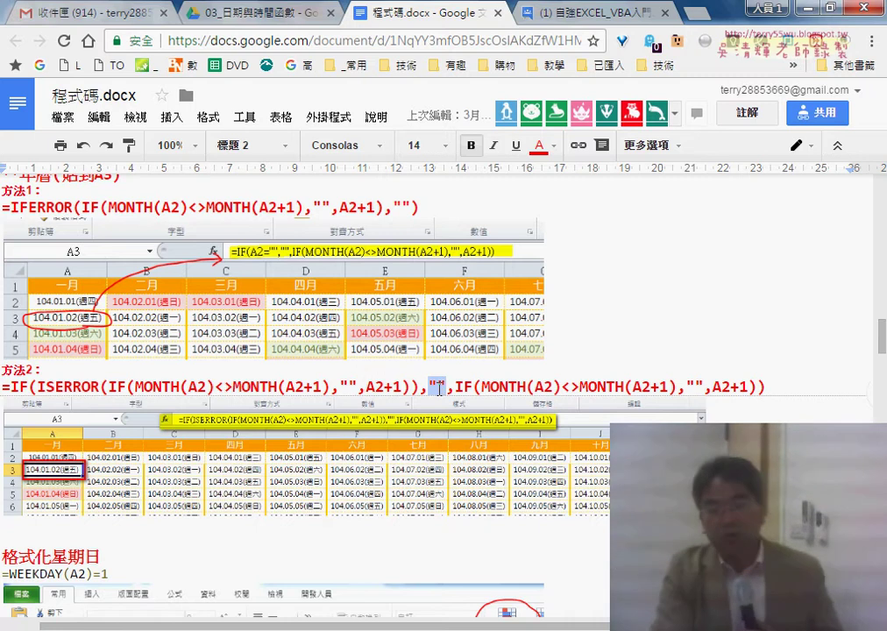
drag(483, 383, 741, 393)
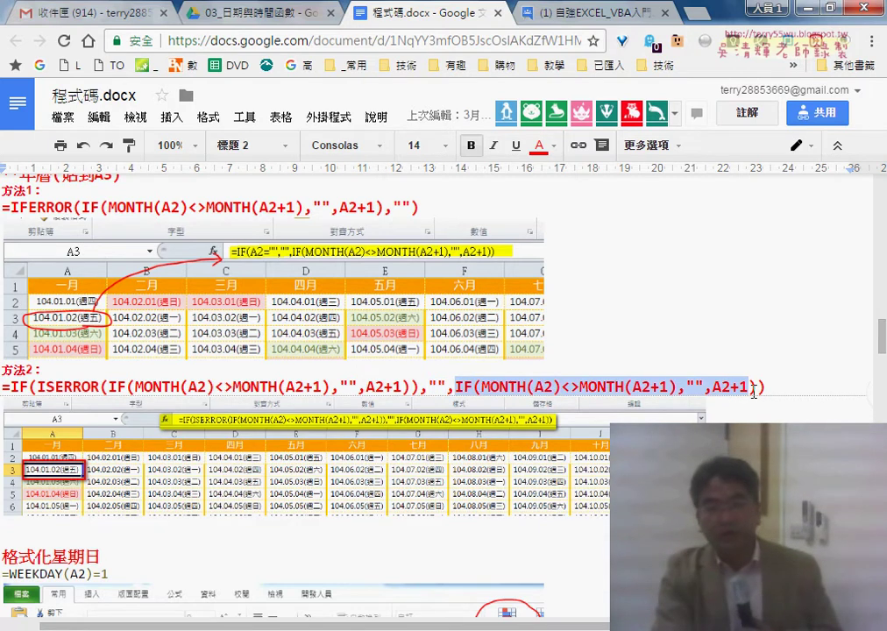
click(242, 207)
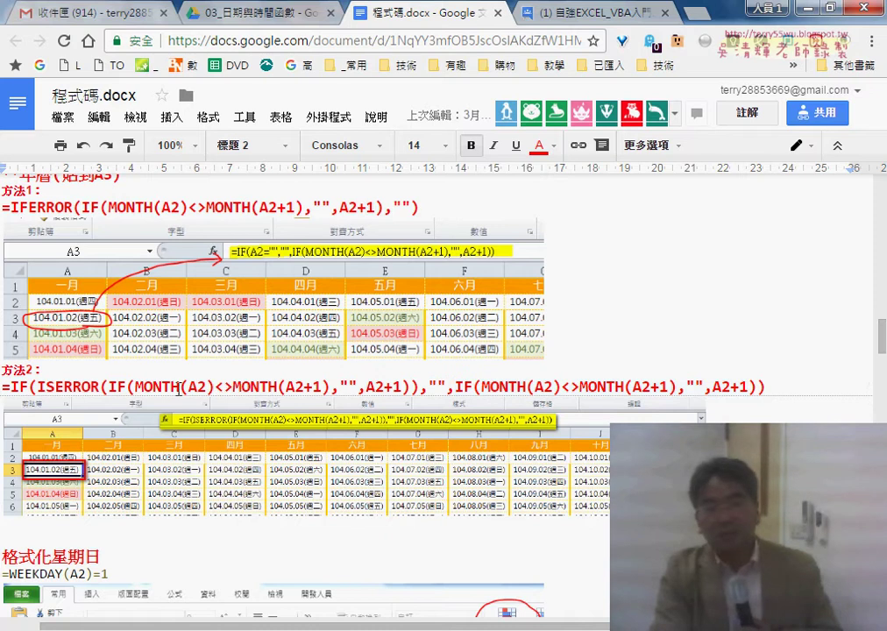
drag(73, 207, 13, 208)
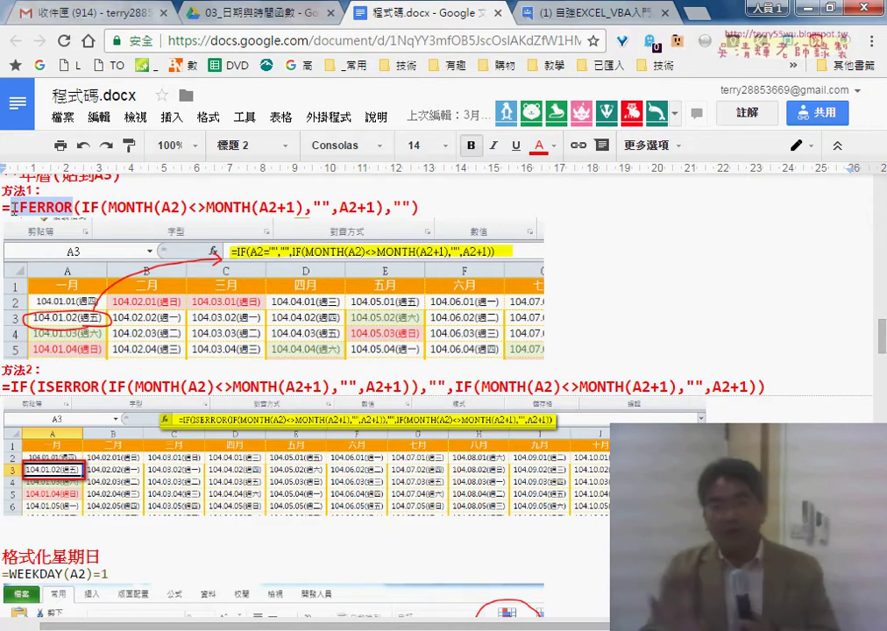
- Back in Excel, give the Saturday date in A4 dark olive green text on a light olive fill
click(804, 9)
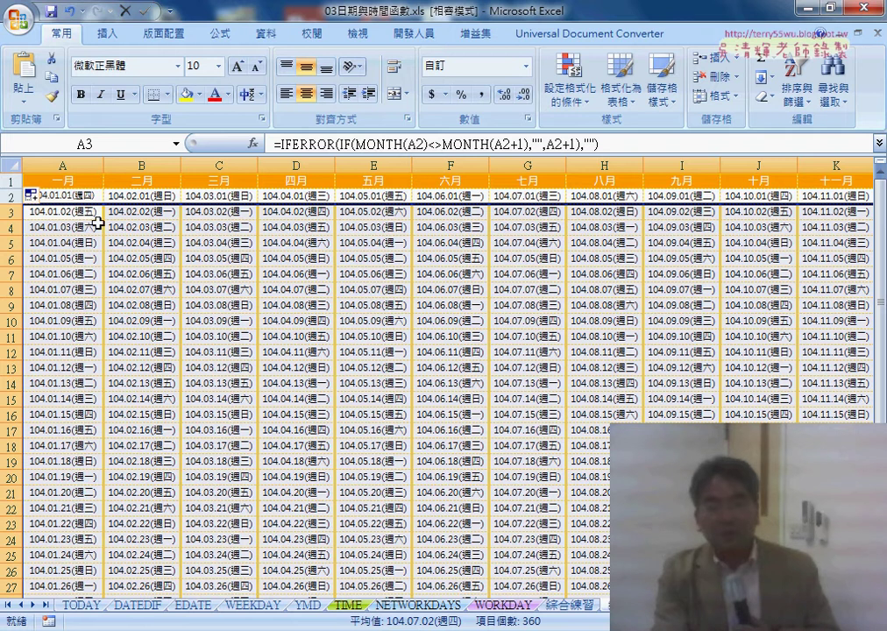
click(80, 230)
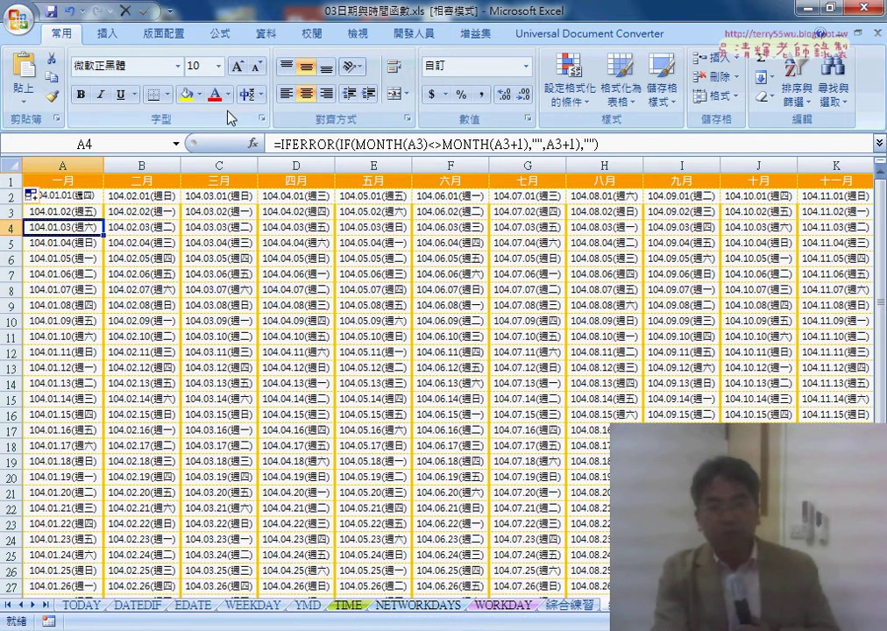
click(230, 94)
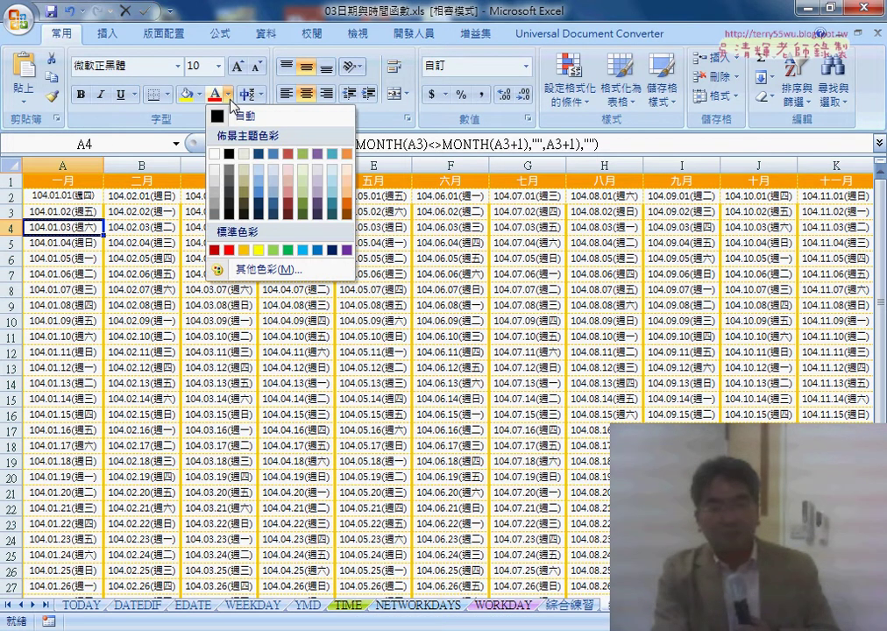
click(302, 215)
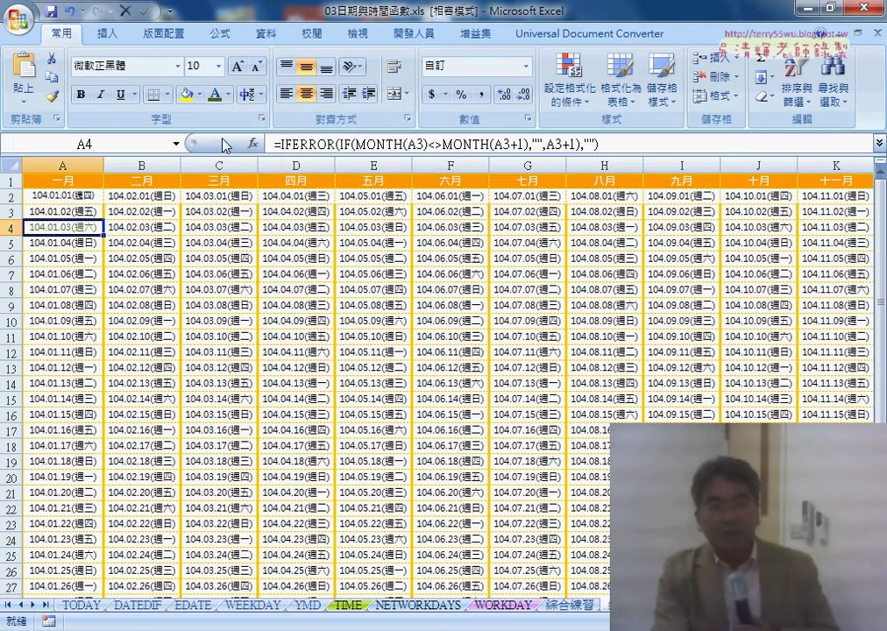
click(200, 95)
click(271, 148)
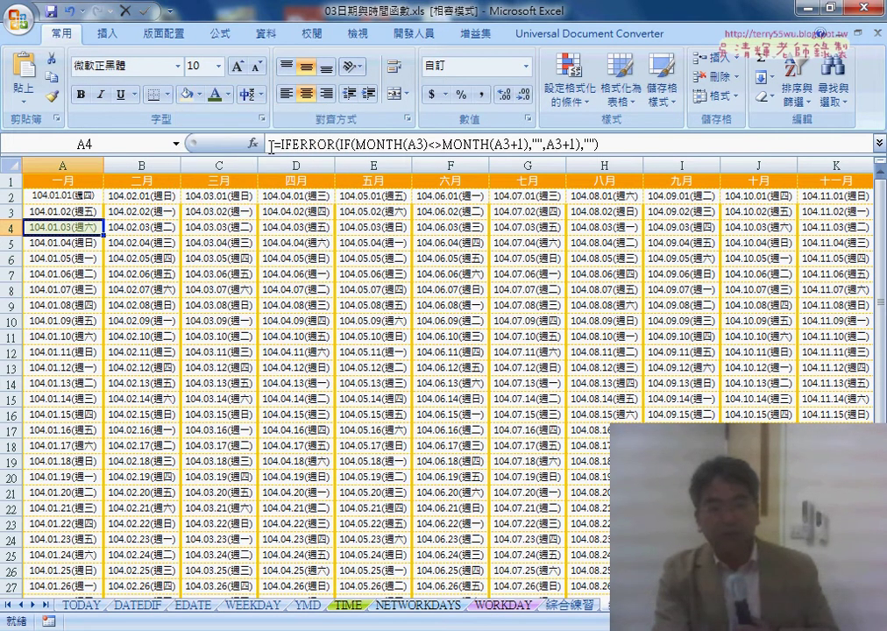
- Give the Sunday date in A5 red text on a yellow fill
click(85, 245)
click(228, 94)
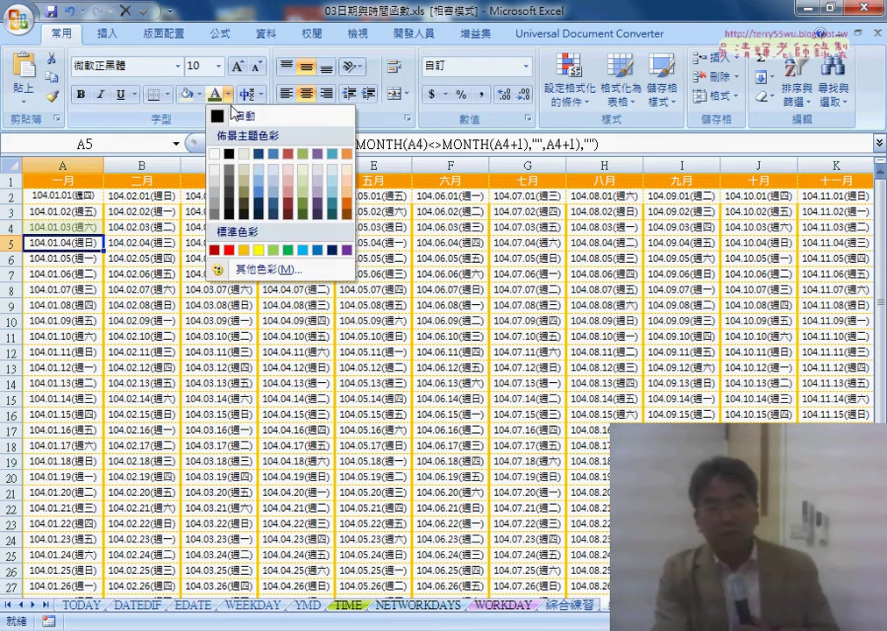
click(229, 252)
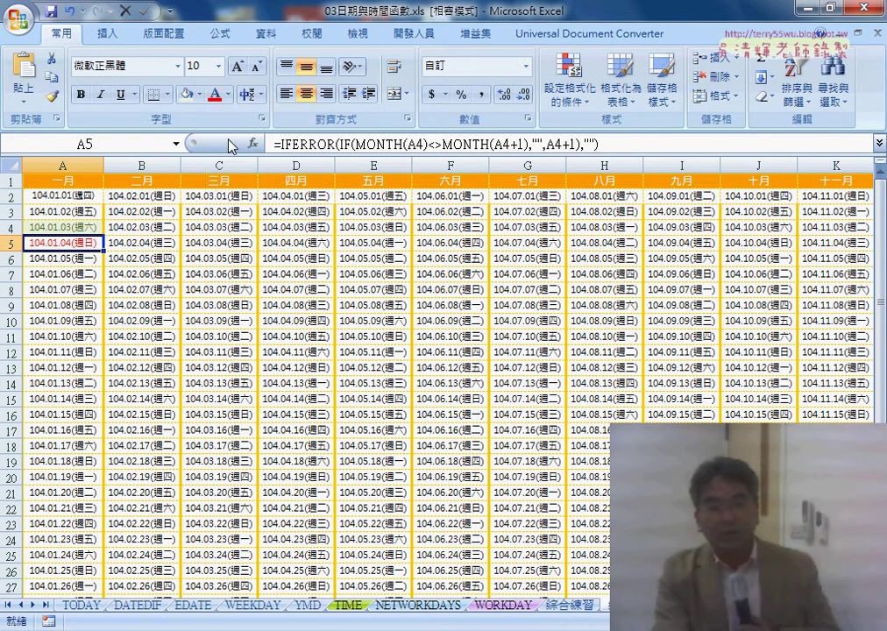
click(199, 94)
click(231, 228)
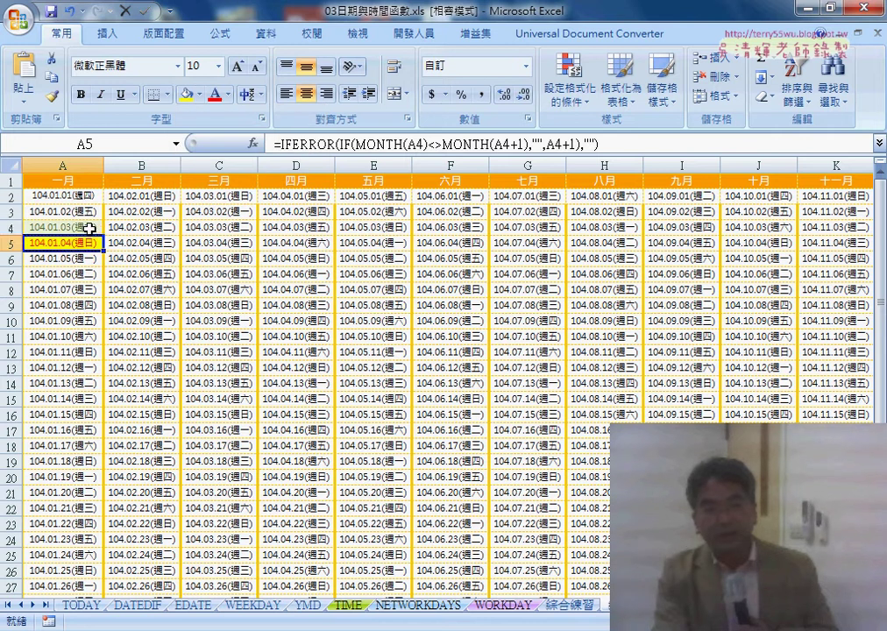
click(81, 228)
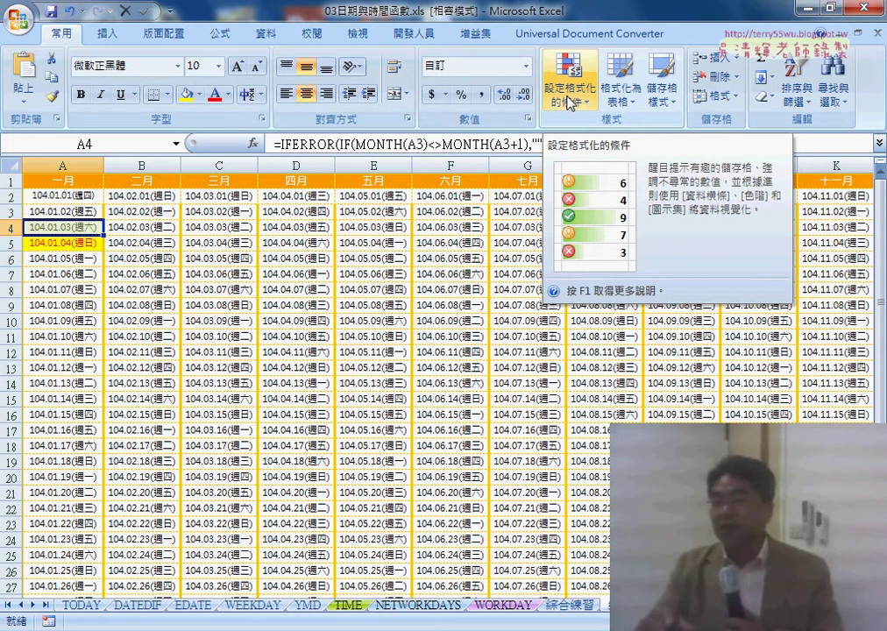
- Show the Conditional Formatting menu from the Home ribbon
click(571, 103)
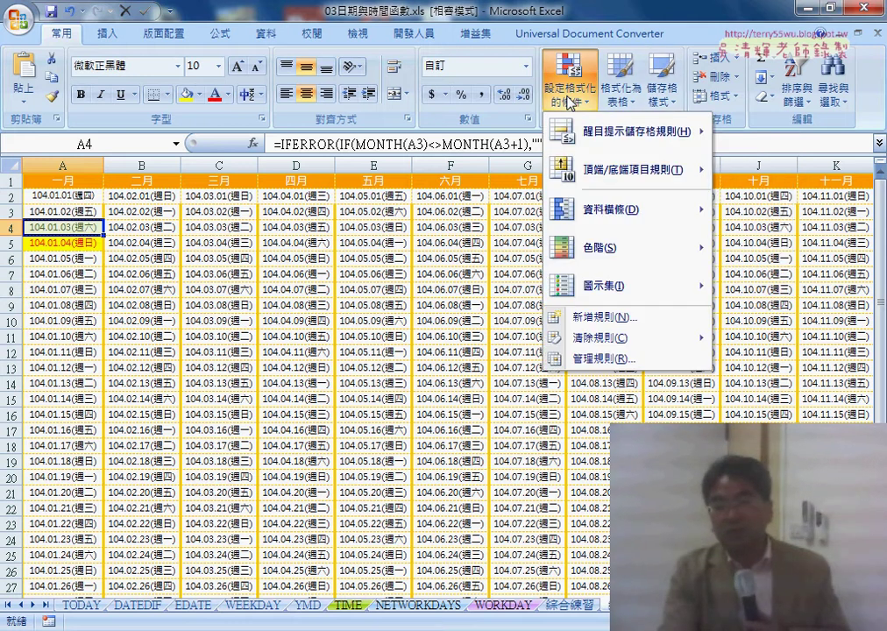
mouse_move(570, 149)
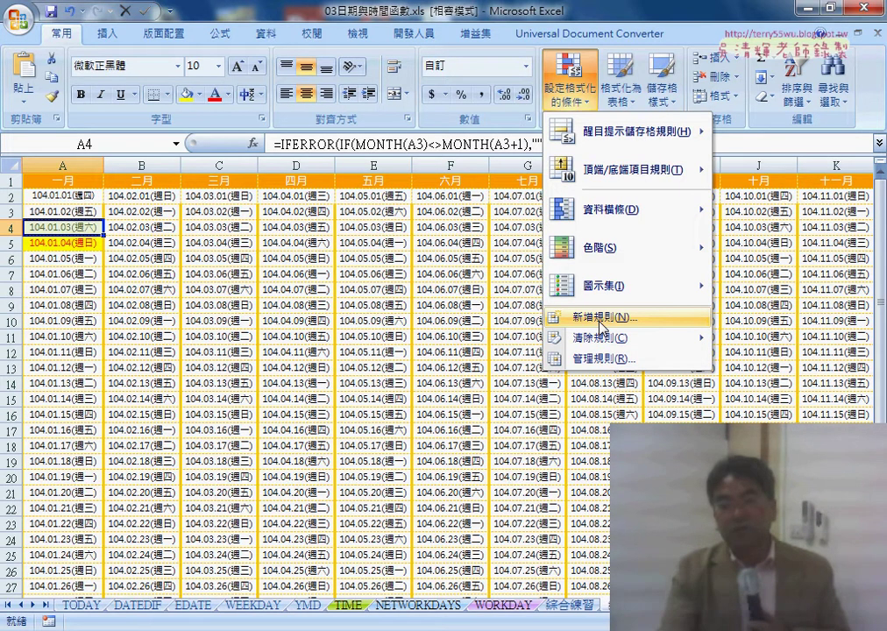
- Look through the New Formatting Rule types, ending on the formula-based type, then cancel
click(602, 323)
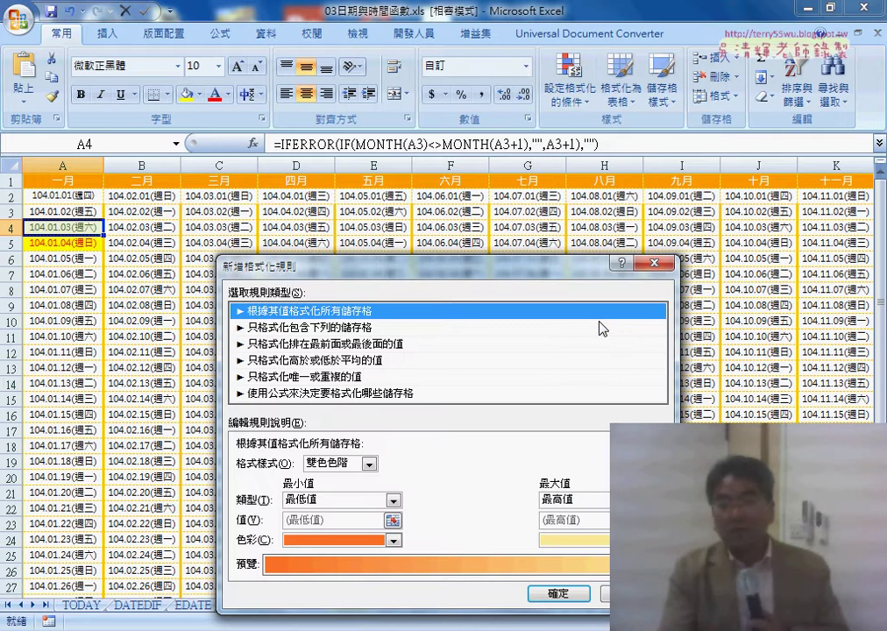
drag(371, 266, 355, 155)
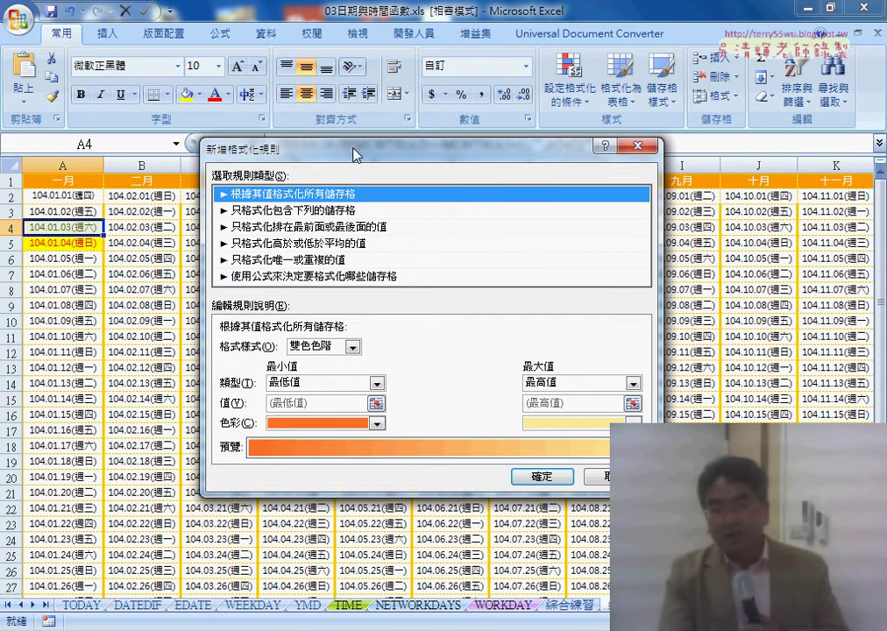
click(272, 216)
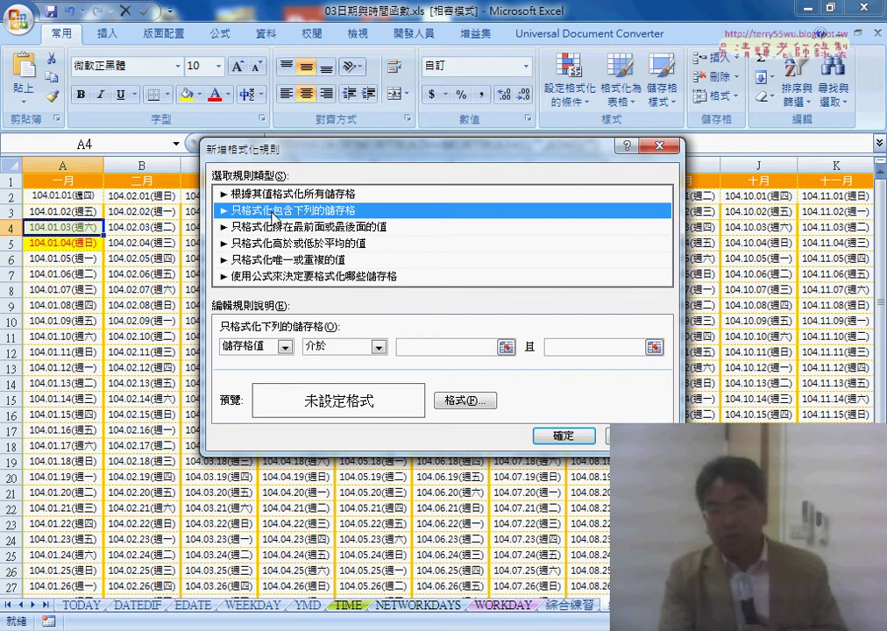
click(335, 347)
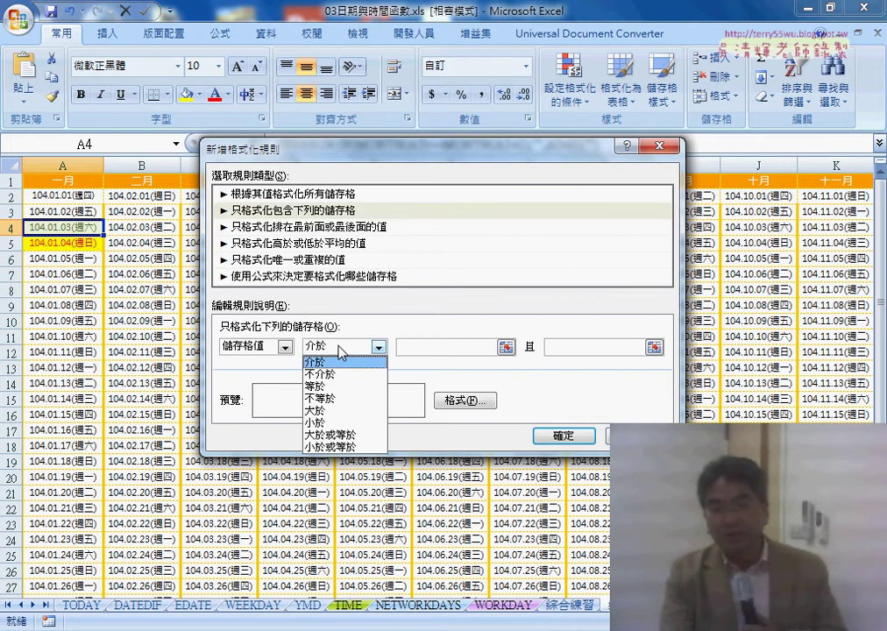
click(276, 224)
click(293, 227)
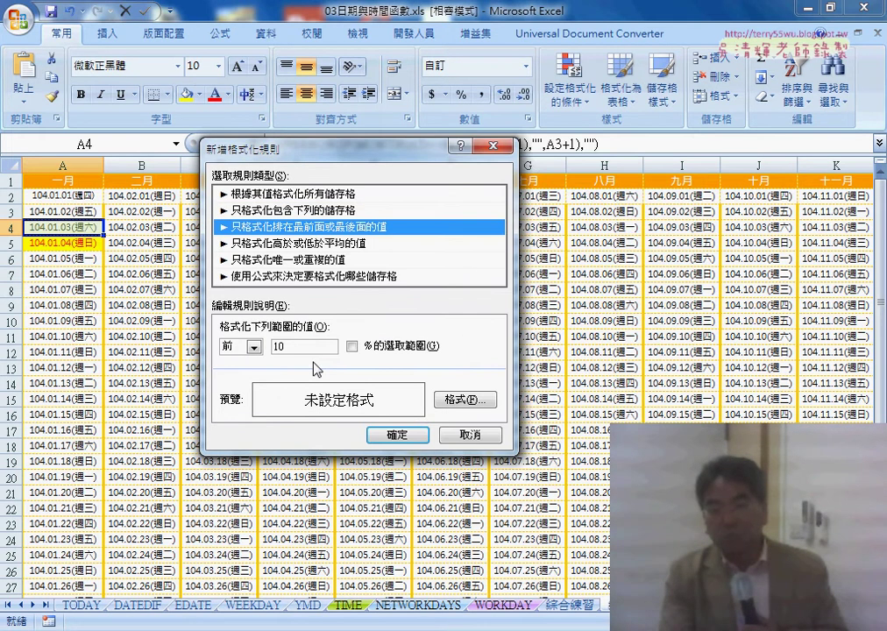
click(278, 245)
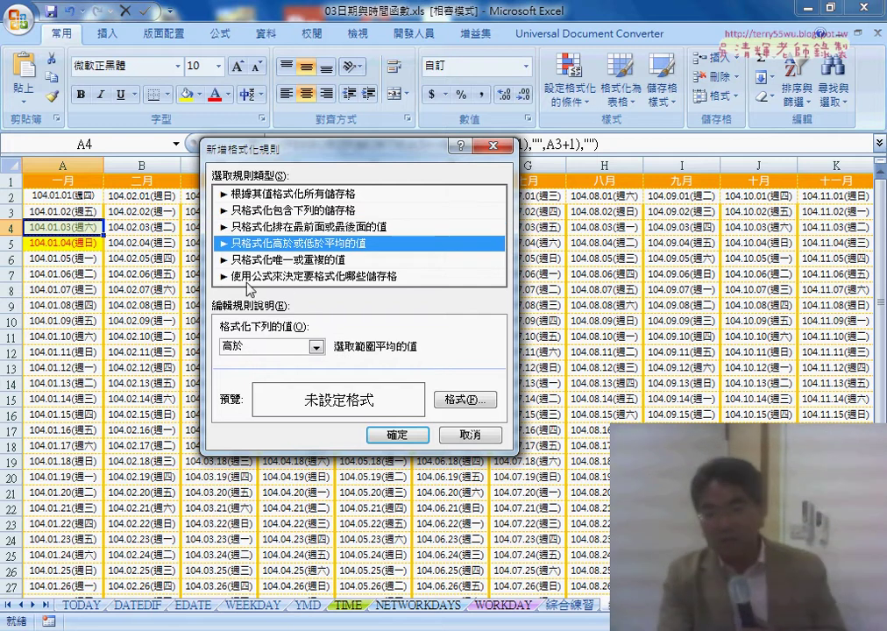
click(245, 277)
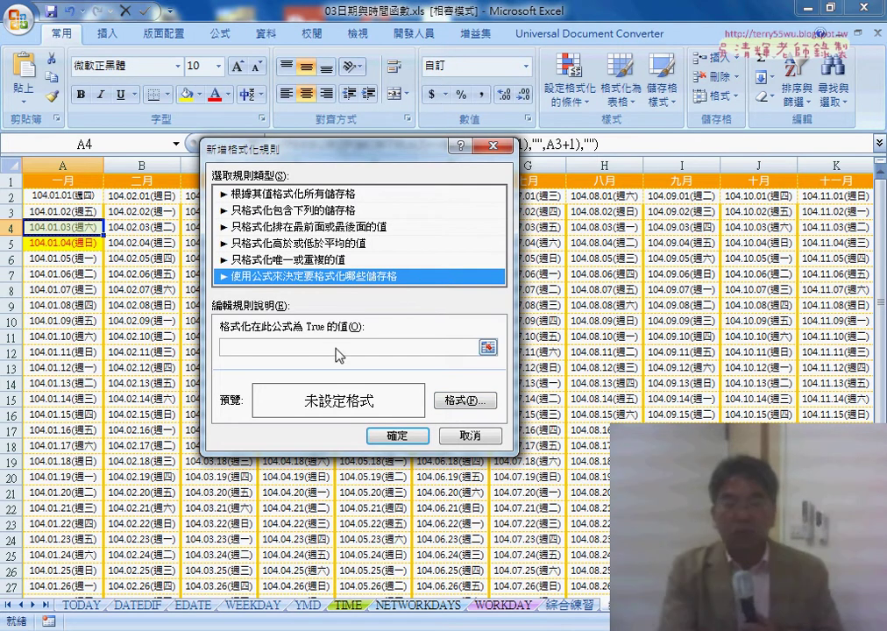
click(488, 438)
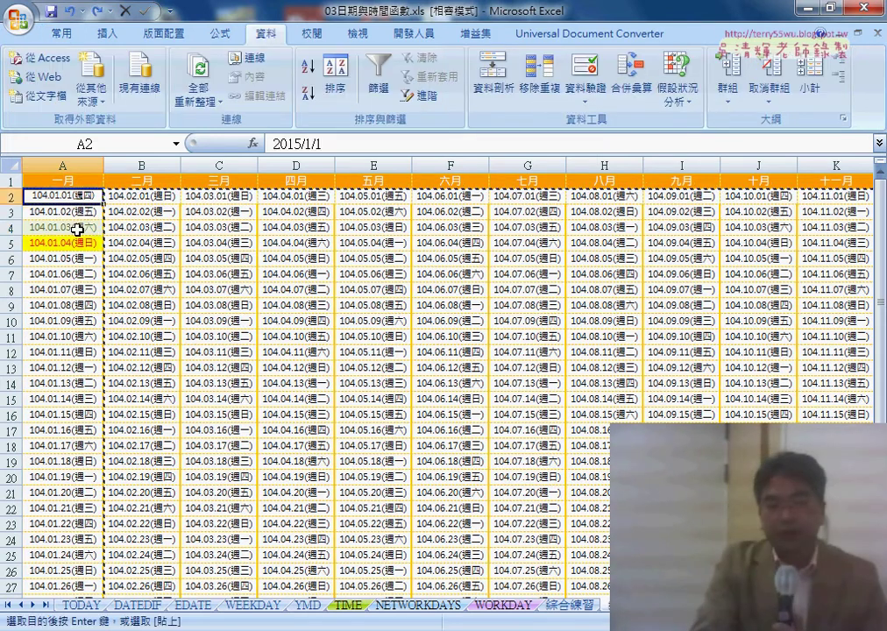
- Cancel the pending copy and select the calendar range A2:L32
click(77, 229)
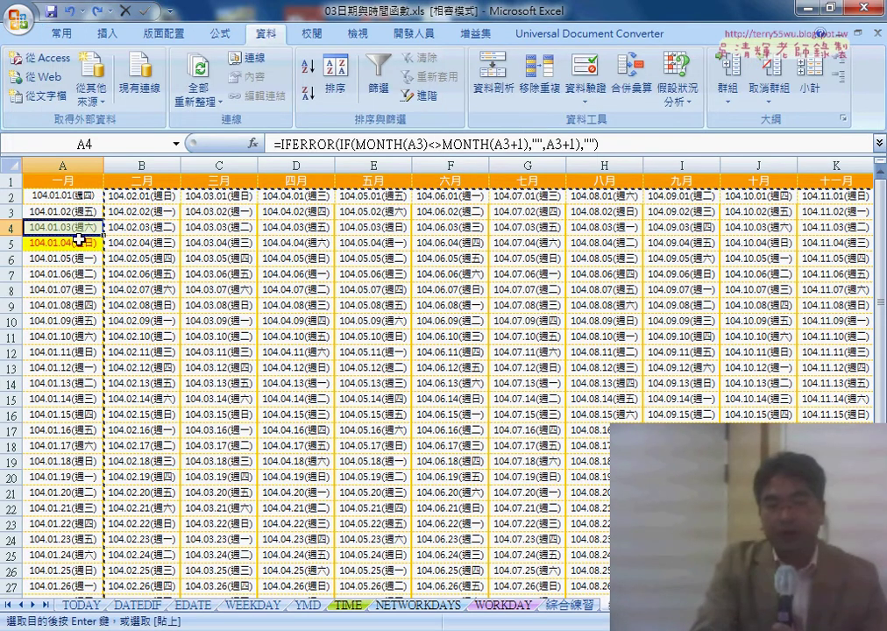
click(79, 239)
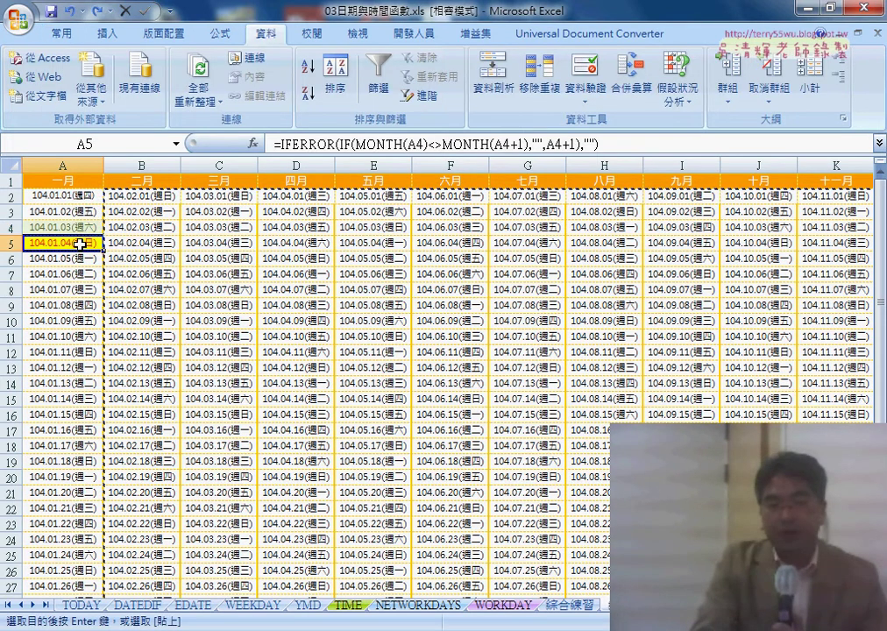
click(214, 257)
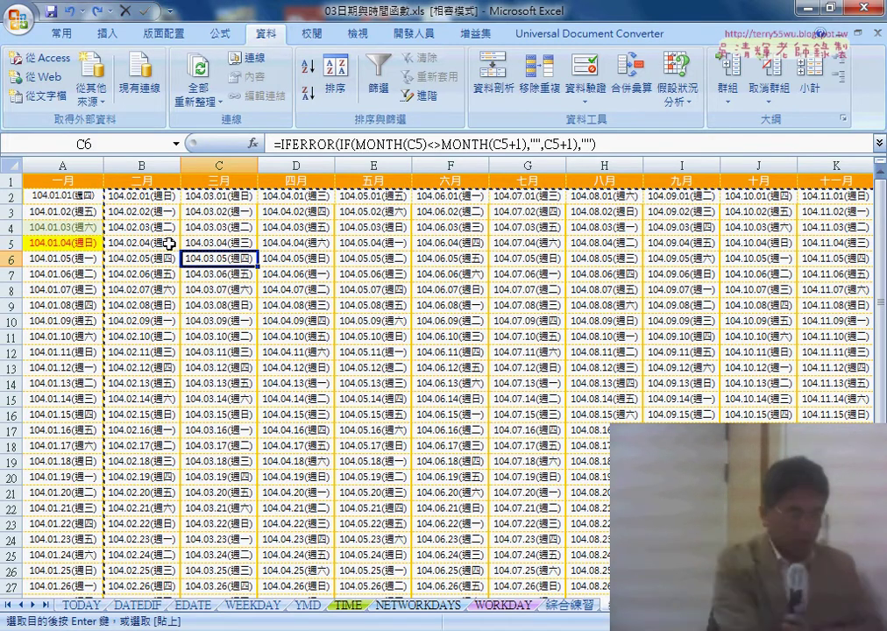
key(Escape)
click(57, 200)
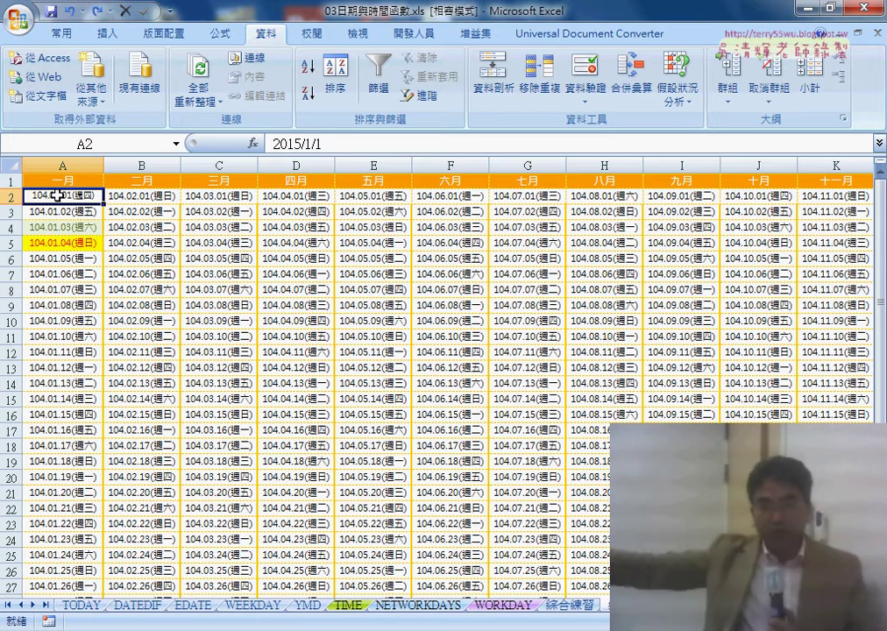
drag(56, 196, 832, 196)
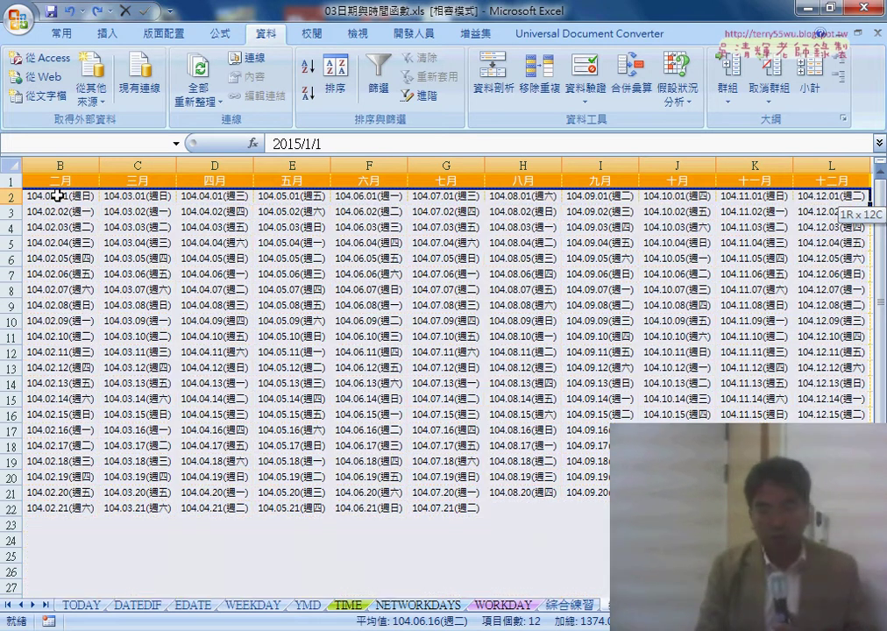
key(ctrl+shift+Down)
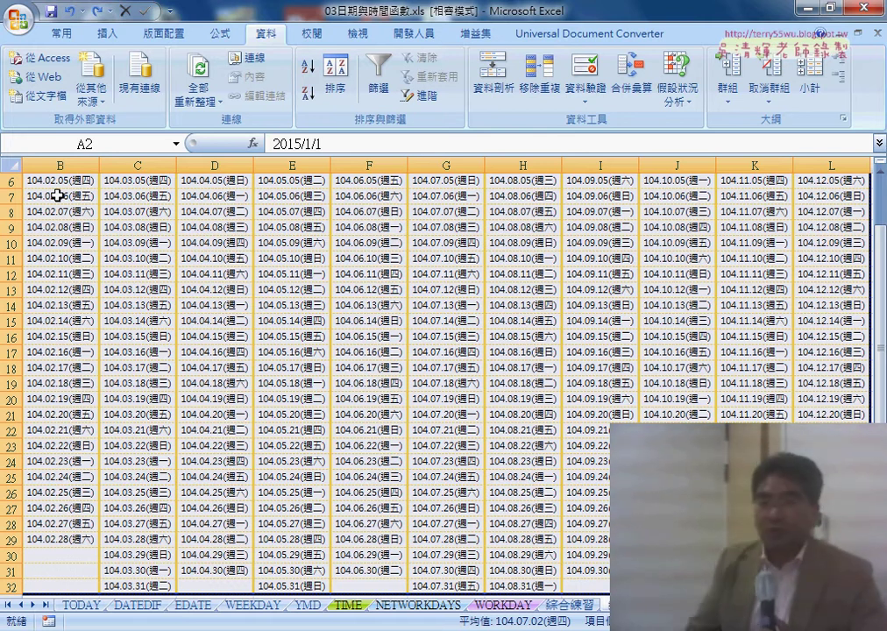
- Open a New Formatting Rule of type 'Use a formula to determine which cells to format' for the calendar
click(62, 35)
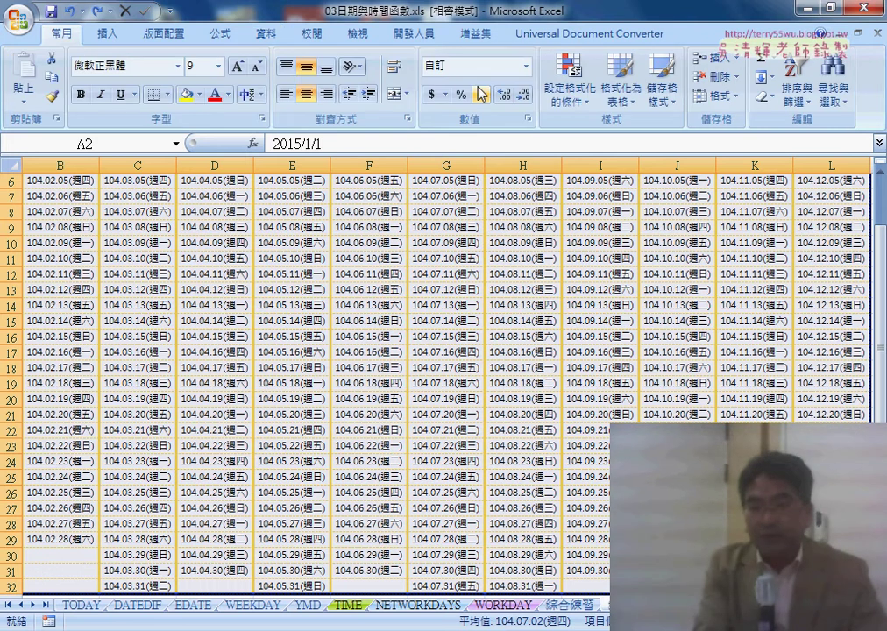
click(569, 87)
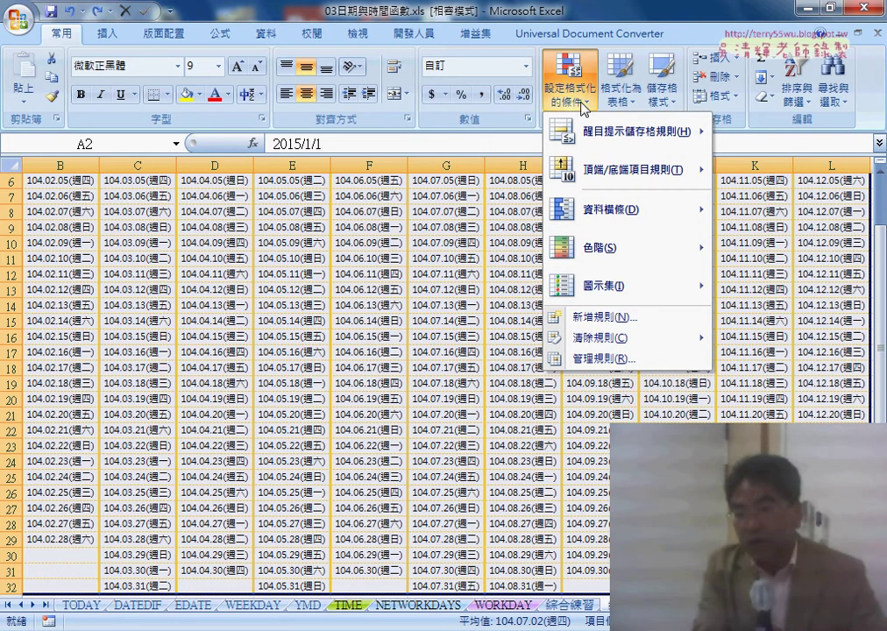
click(596, 318)
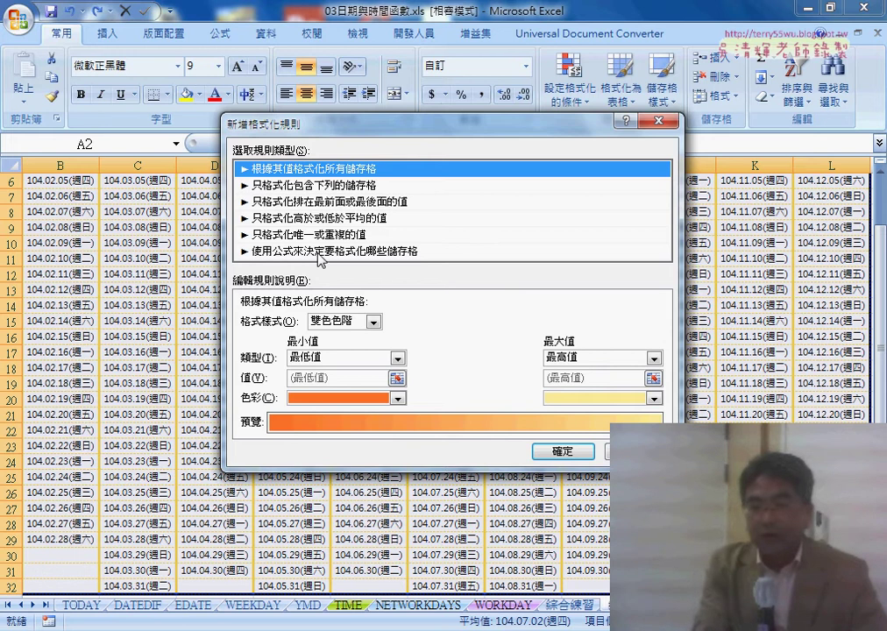
click(321, 251)
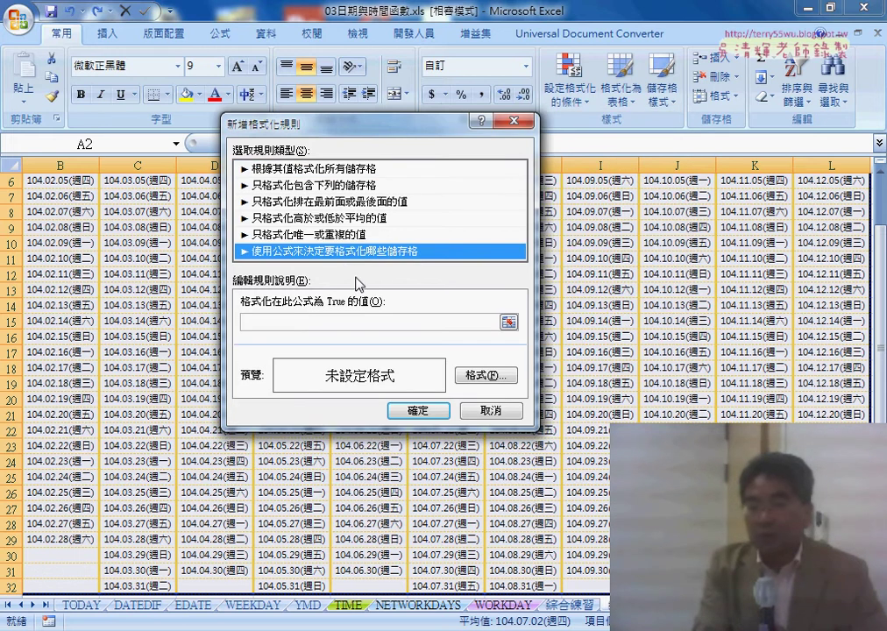
click(288, 323)
drag(262, 123, 252, 207)
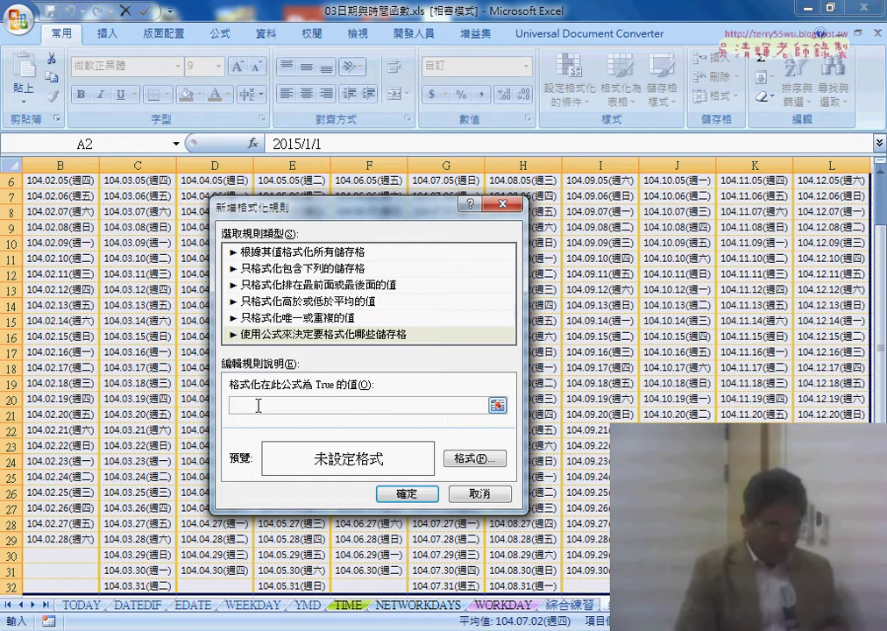
- Enter the Saturday rule formula =weekday(A2)=7
text(=)
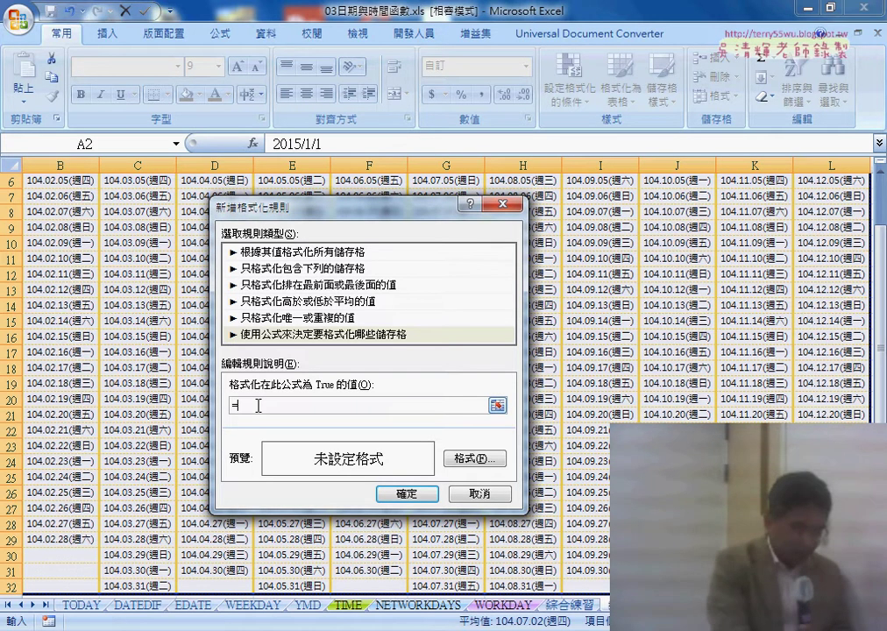
text(ww)
key(BackSpace)
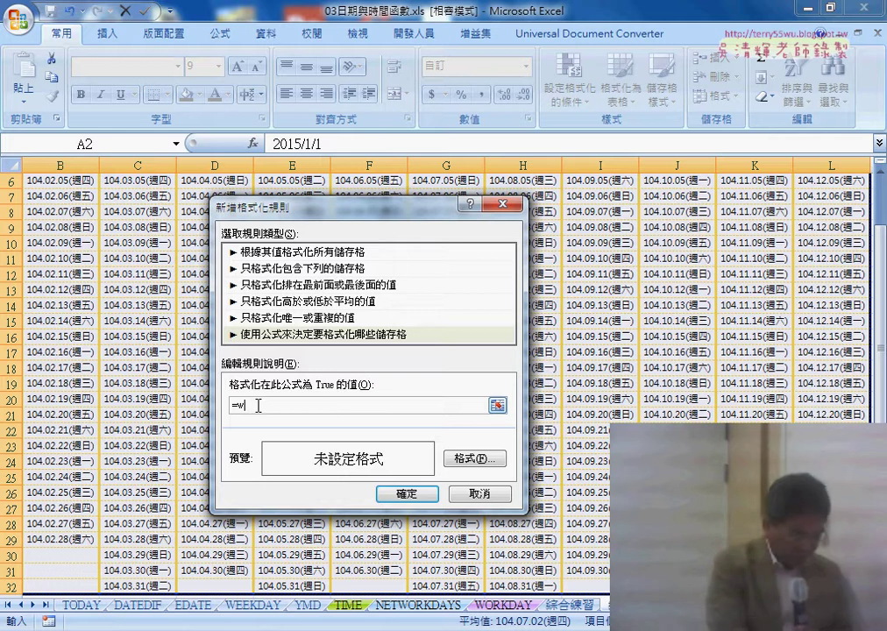
text(eekday)
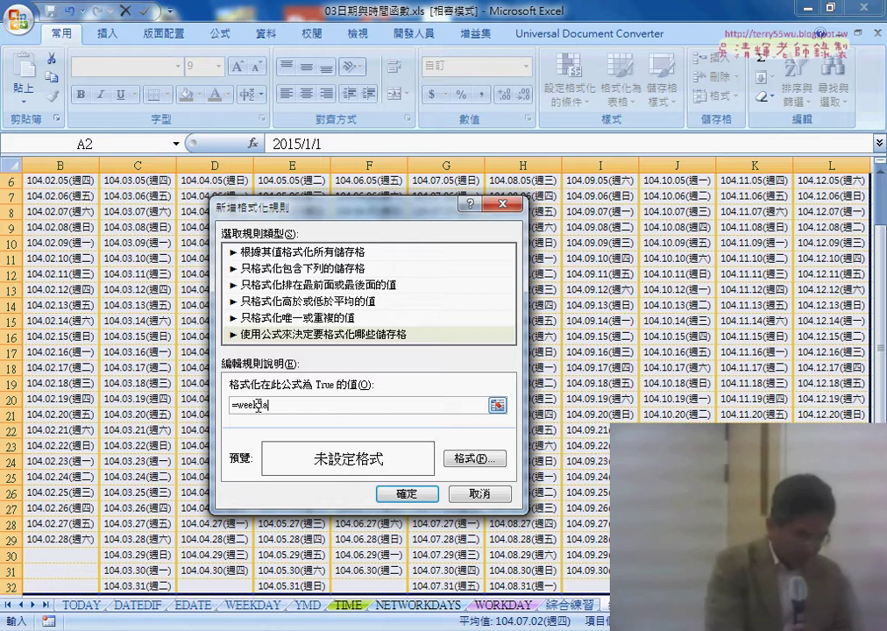
text(()
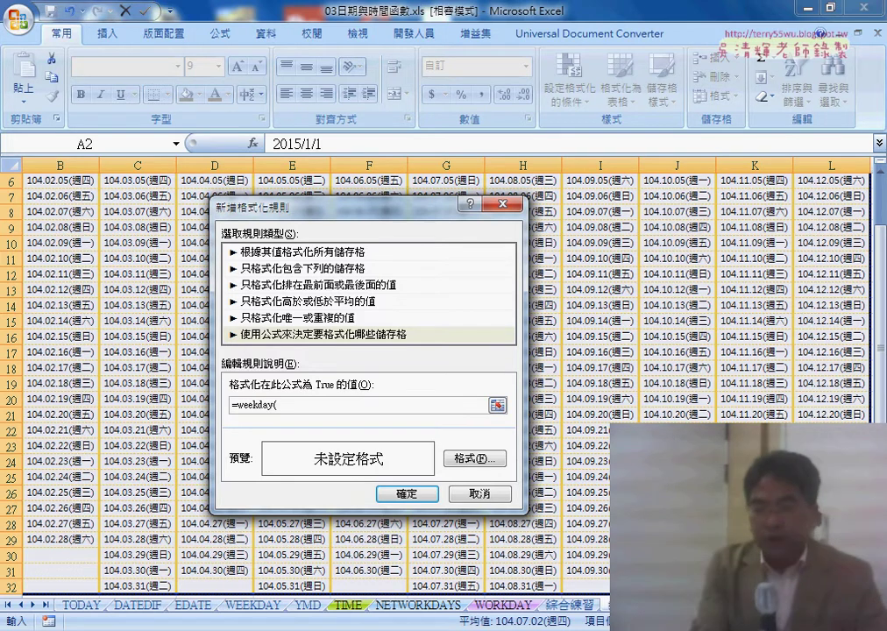
scroll(447, 377, left, 1)
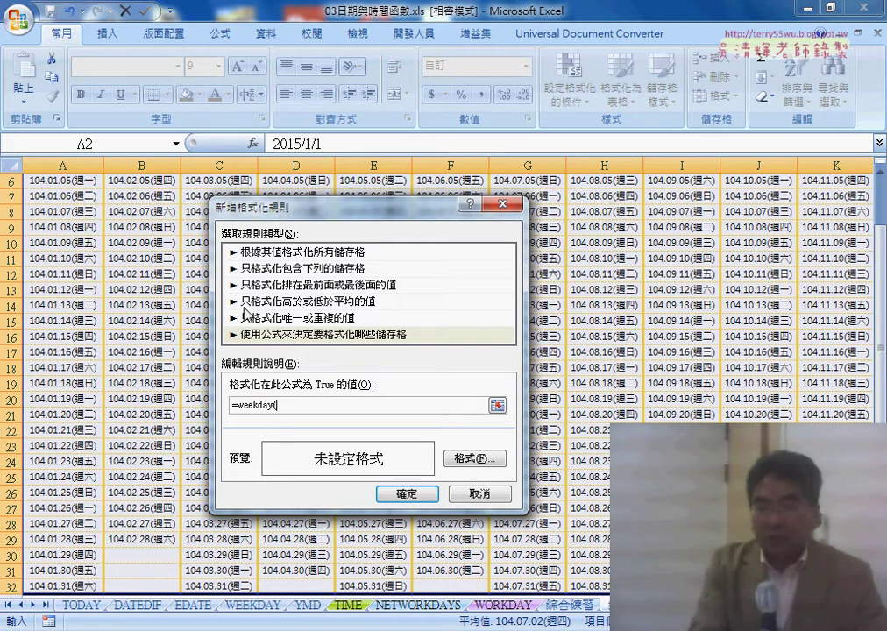
scroll(254, 229, up, 2)
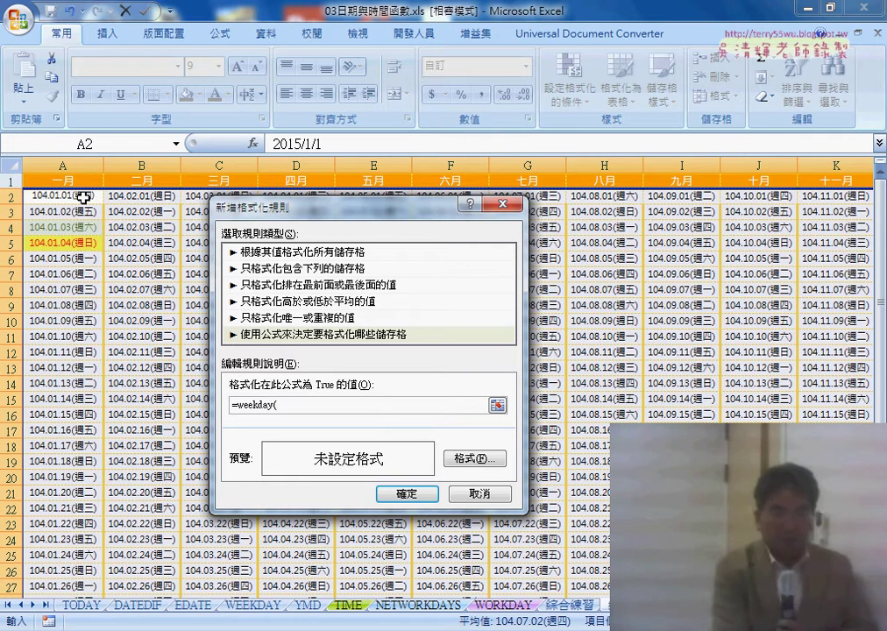
text(A2)
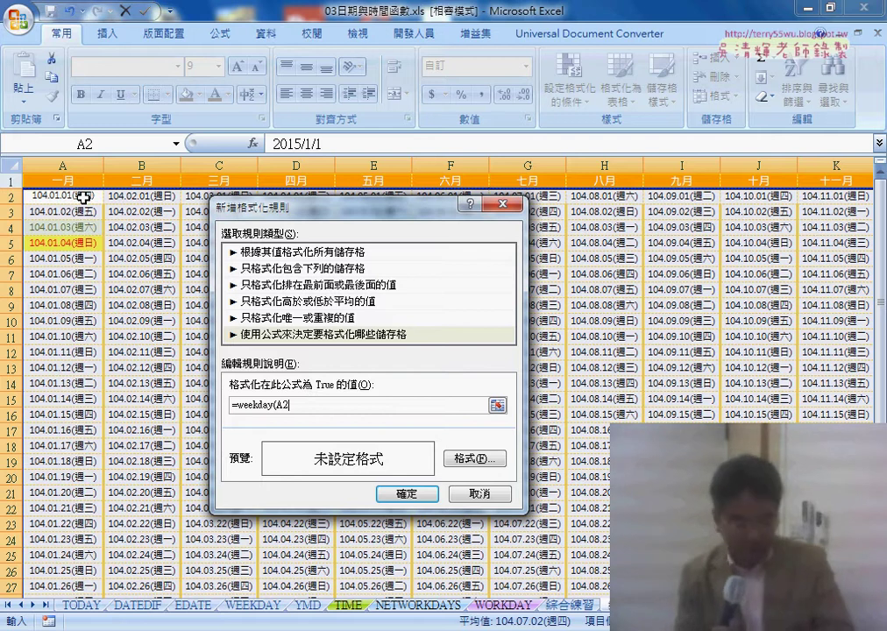
text())
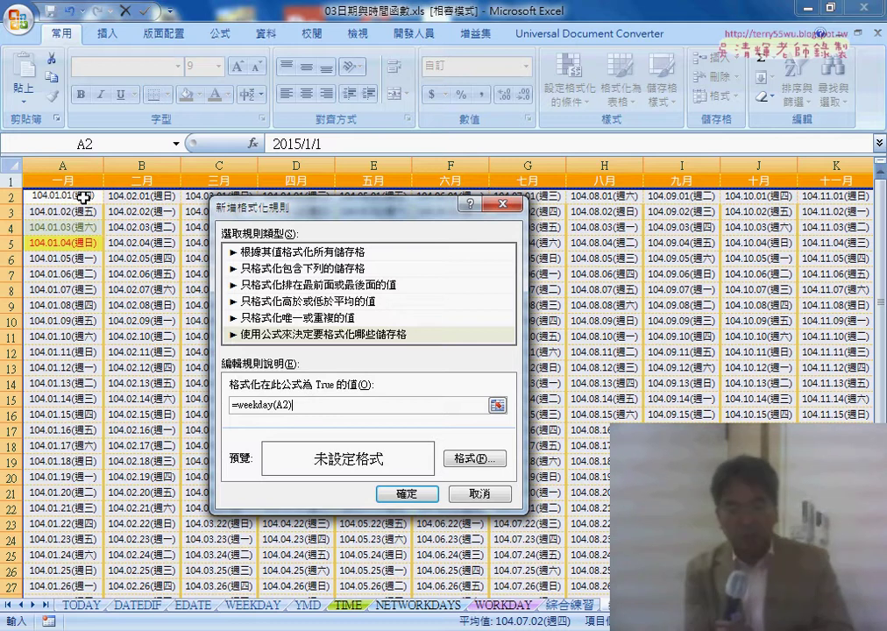
text(=7)
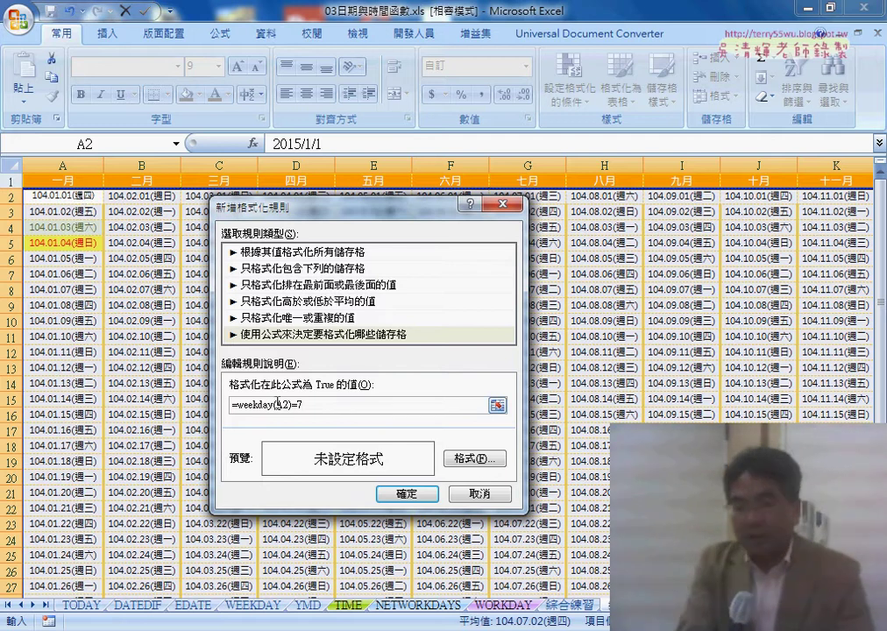
drag(303, 404, 283, 404)
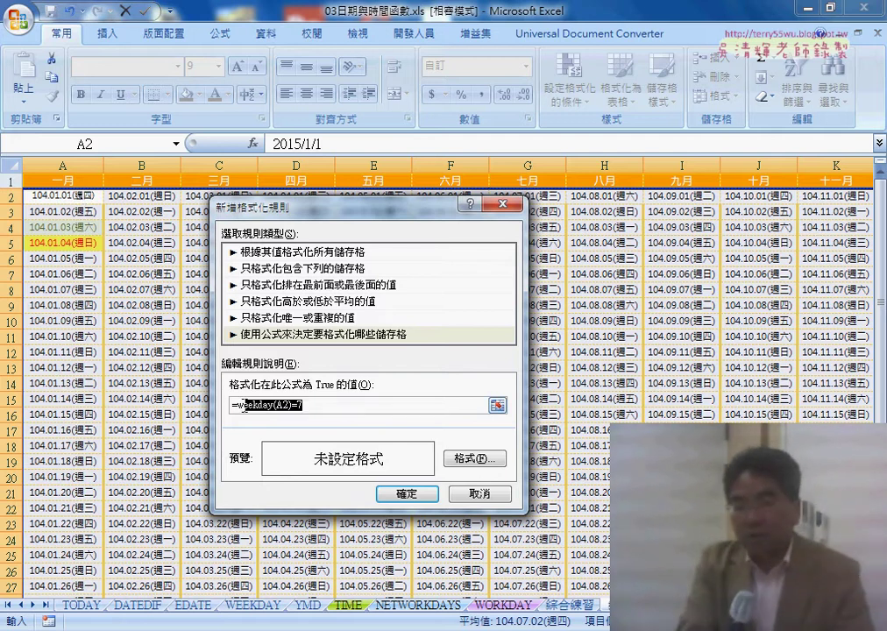
- Format matching cells with dark green text on a pale green fill and save the rule
click(482, 462)
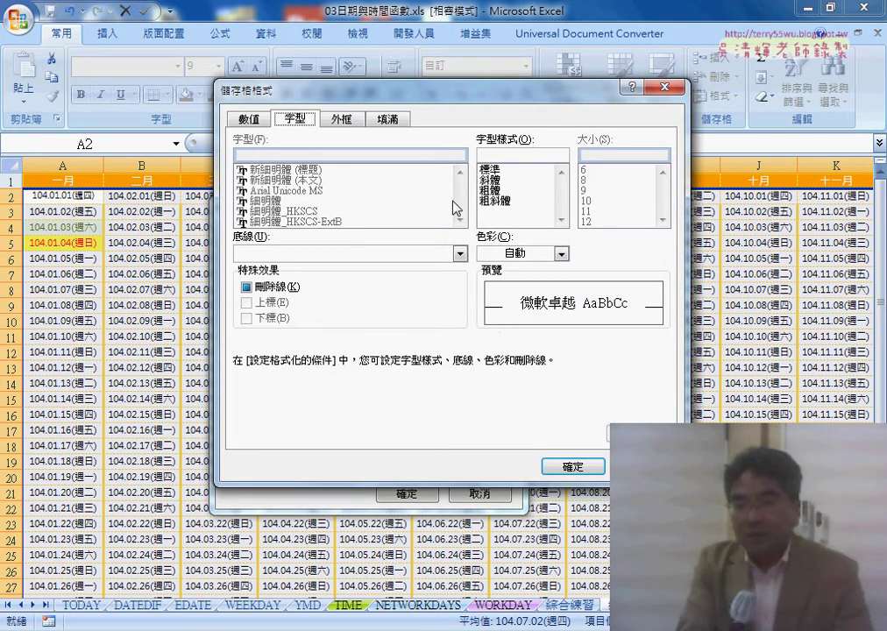
click(560, 253)
click(573, 373)
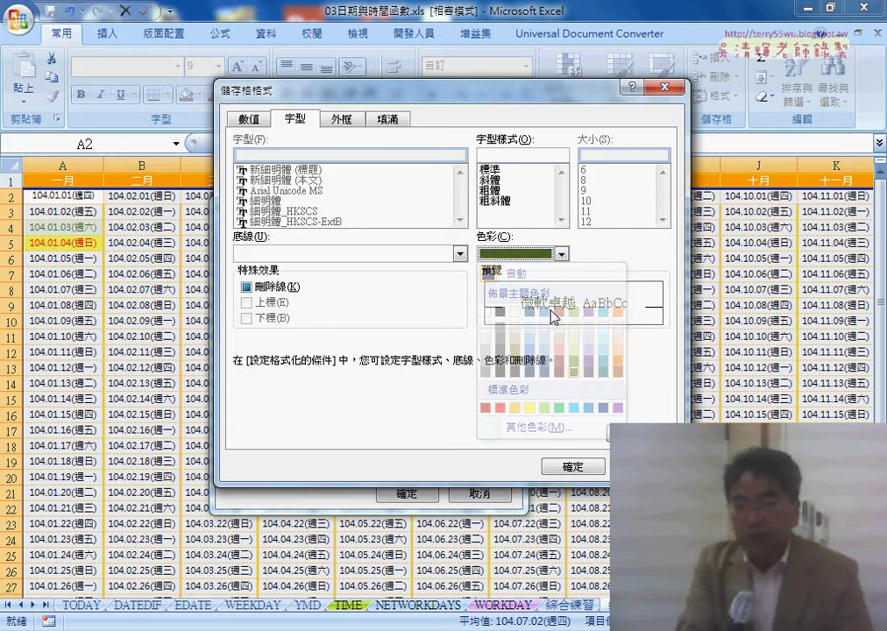
click(393, 119)
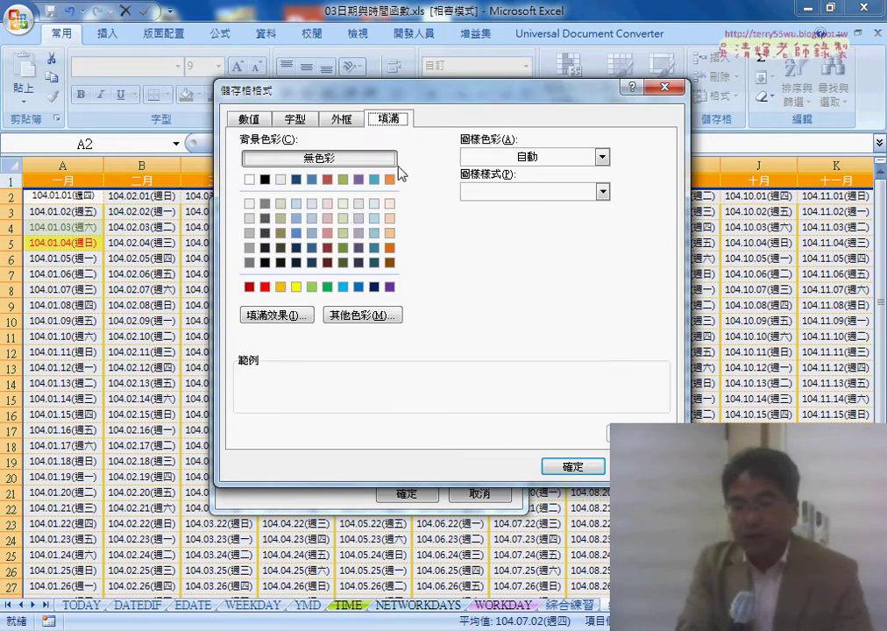
click(343, 202)
click(572, 466)
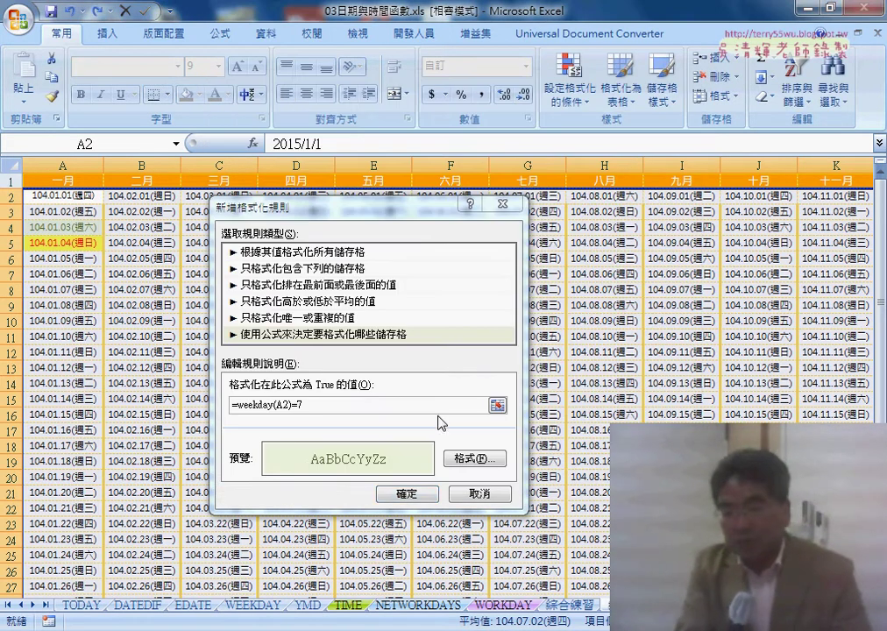
click(407, 495)
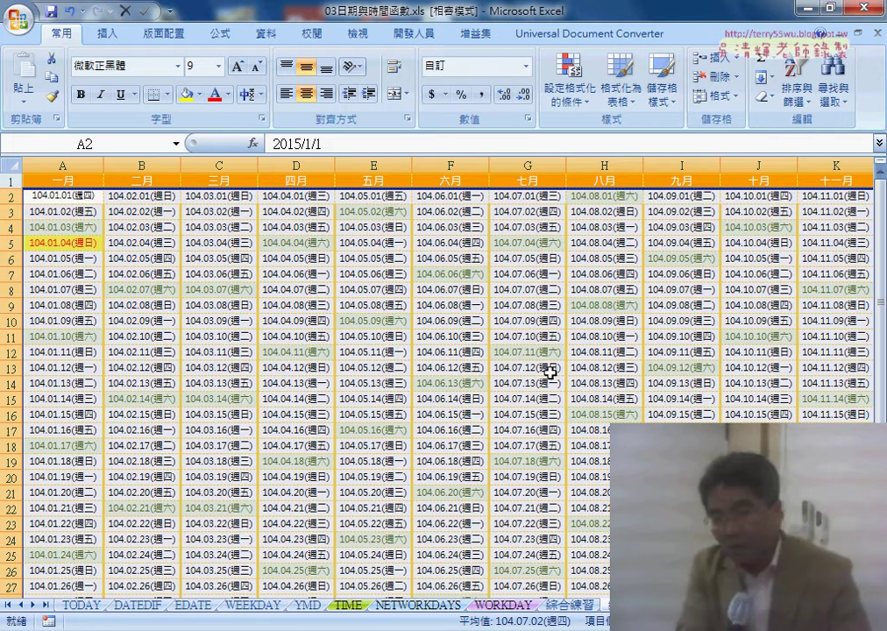
- Start a formula-based new rule, then cancel it without saving
click(569, 102)
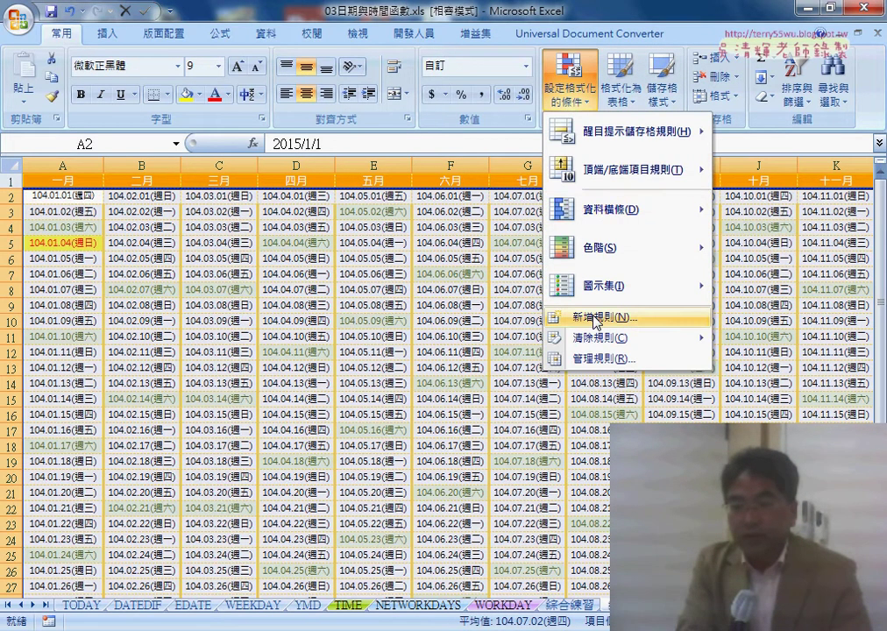
click(590, 317)
click(236, 313)
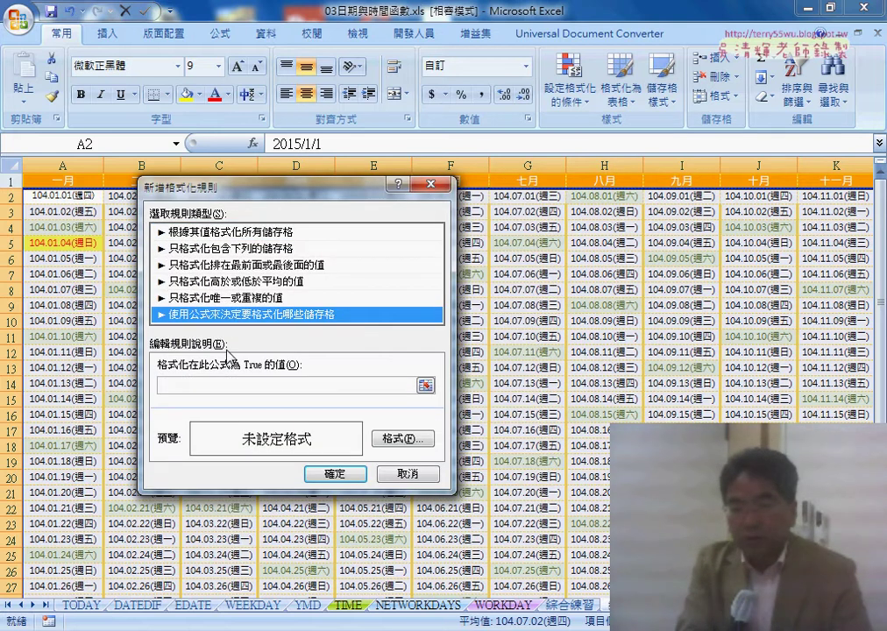
click(405, 474)
- Copy the Saturday rule formula =WEEKDAY(A2)=7 from the conditional formatting rules manager
click(570, 87)
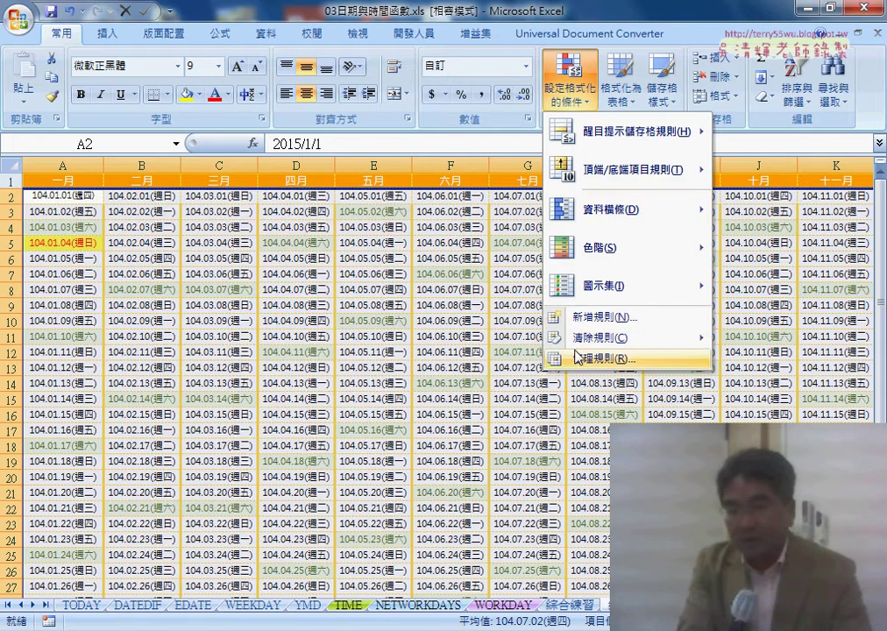
mouse_move(574, 336)
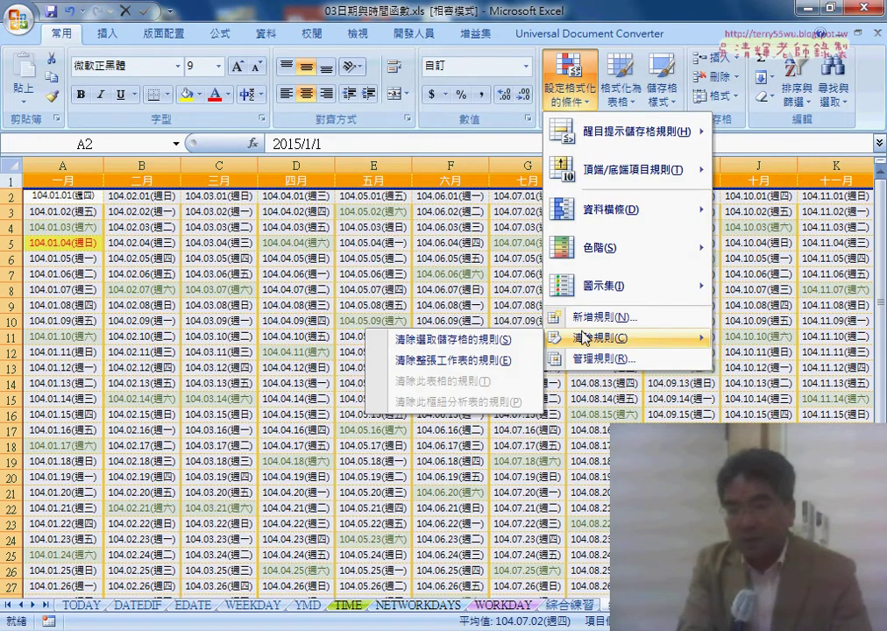
click(617, 359)
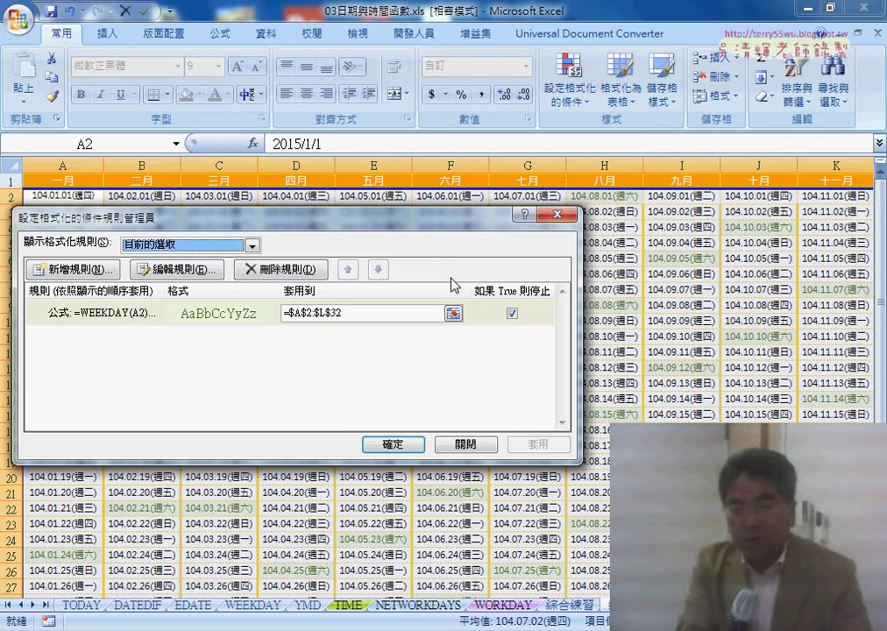
click(187, 272)
drag(245, 384, 161, 385)
right_click(194, 389)
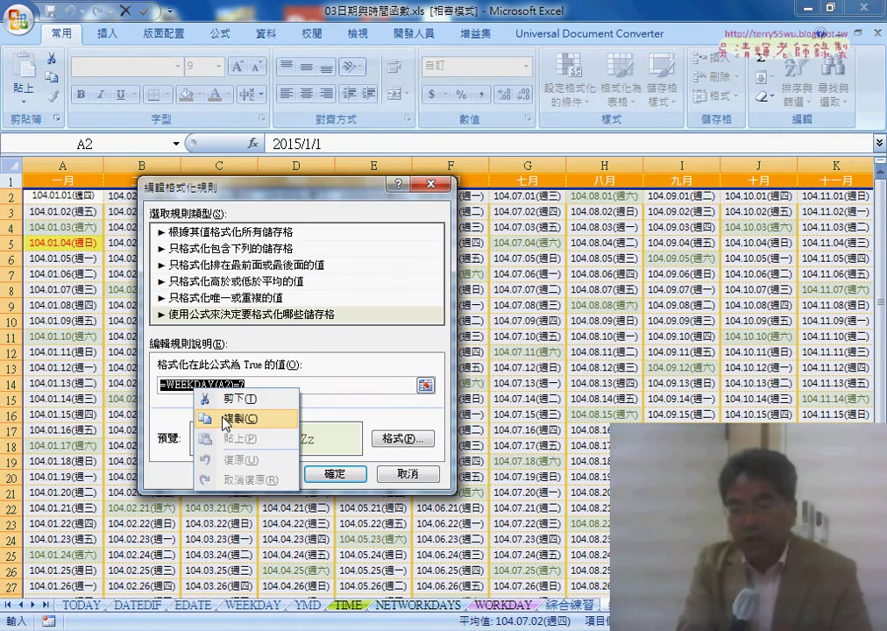
click(216, 418)
- Close the rule editor and rules manager, and reopen the Conditional Formatting menu
click(408, 473)
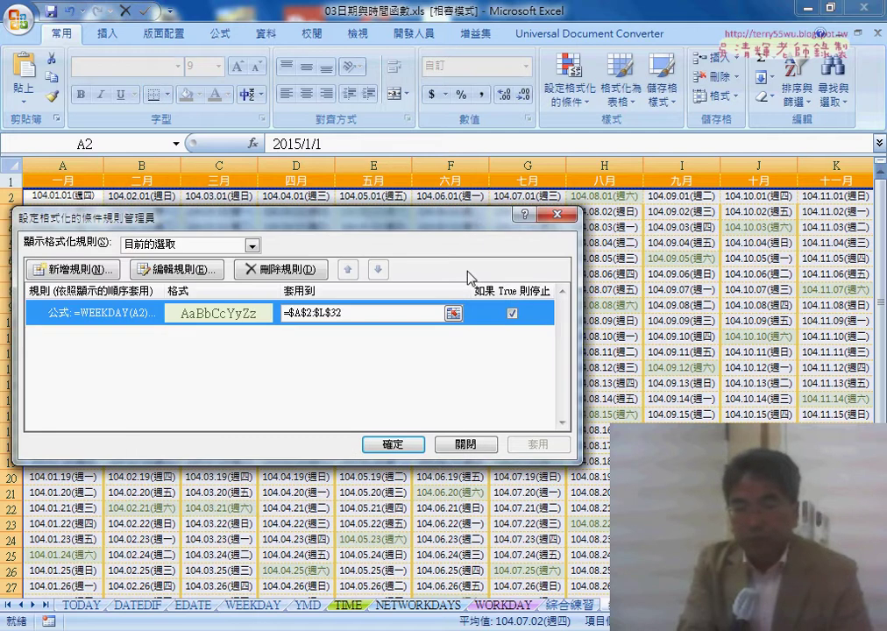
click(557, 214)
click(570, 88)
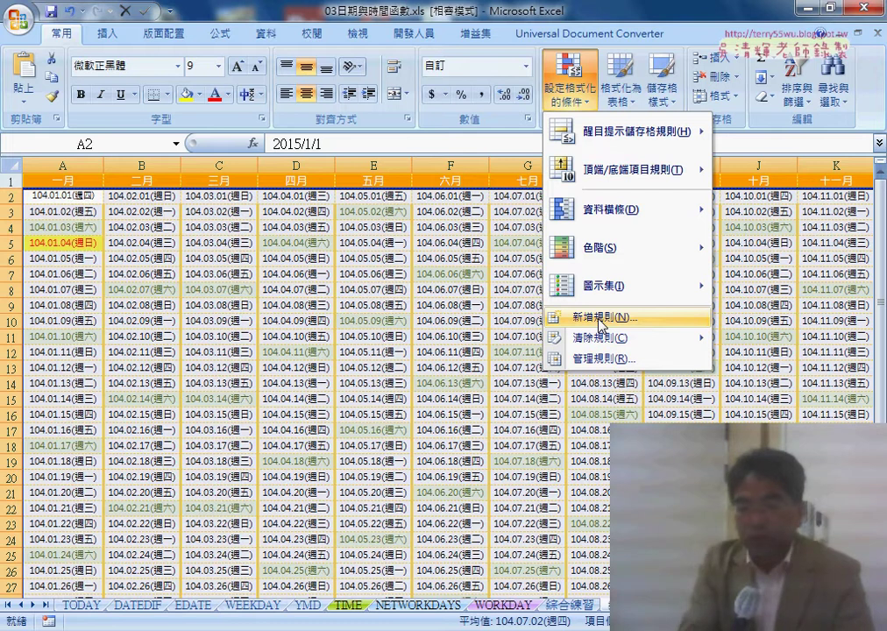
- Create a new formula rule =WEEKDAY(A2)=1 for Sundays
click(601, 323)
click(175, 294)
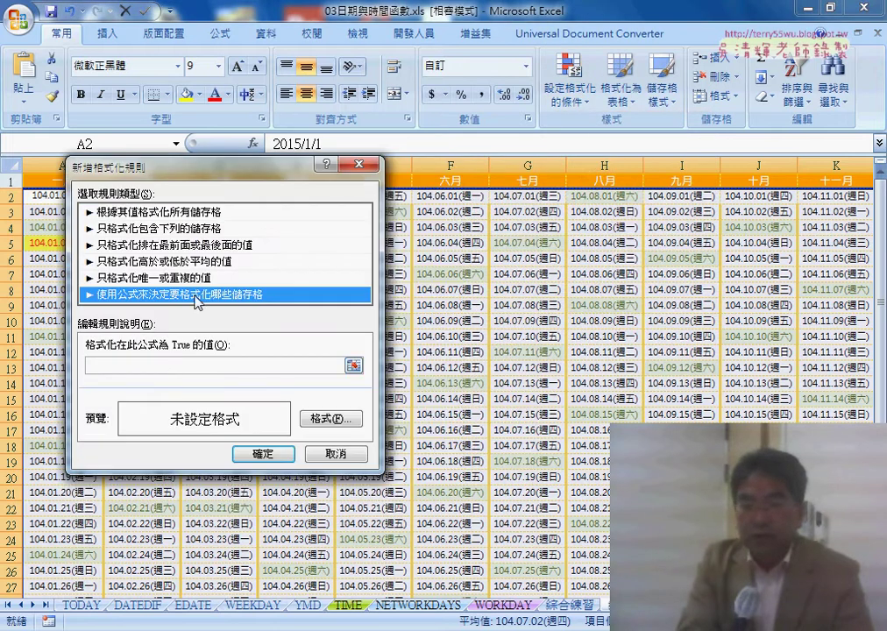
click(163, 365)
text(=WEEKDAY(A2))
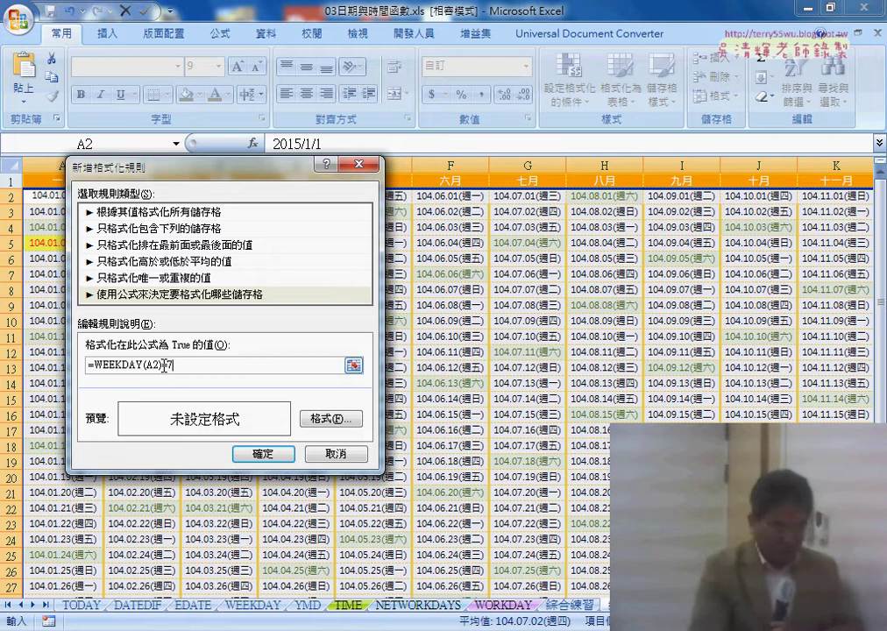
text(=1)
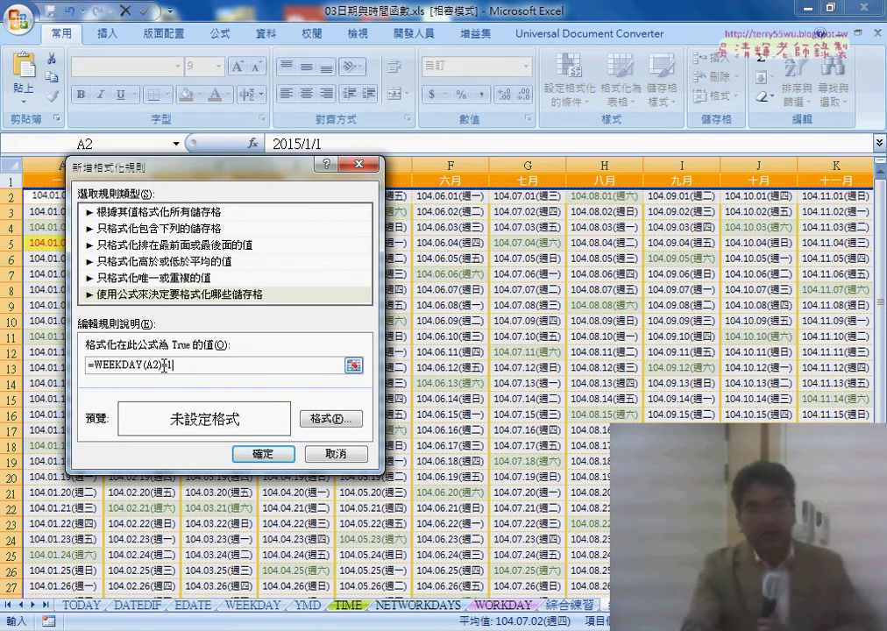
- Format Sundays with red text on a yellow fill and confirm the rule
click(336, 418)
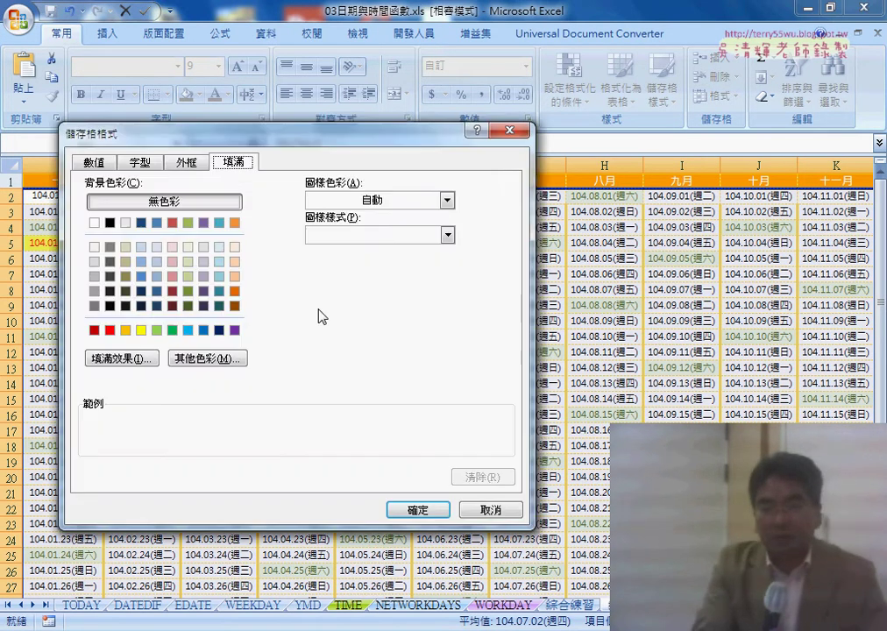
click(141, 331)
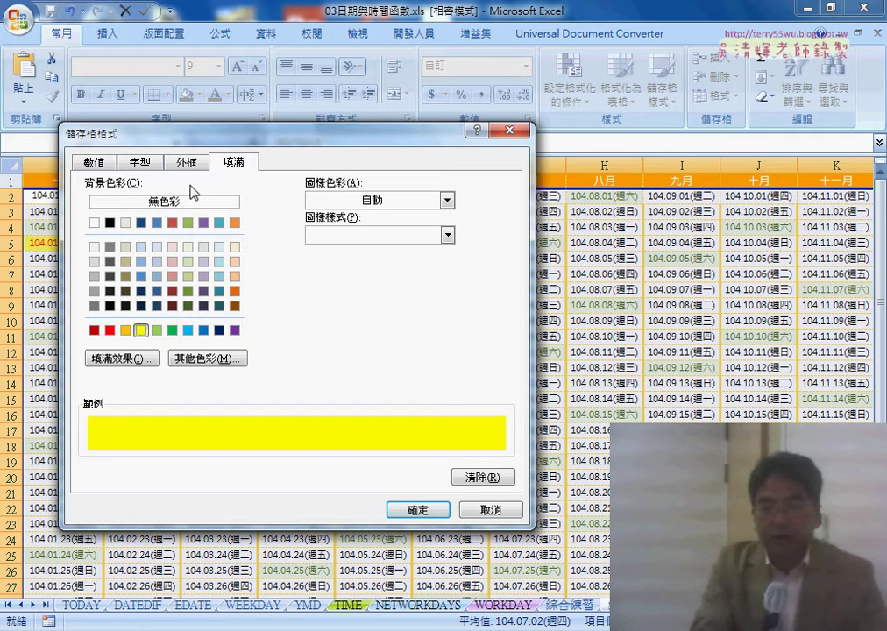
click(146, 163)
click(367, 298)
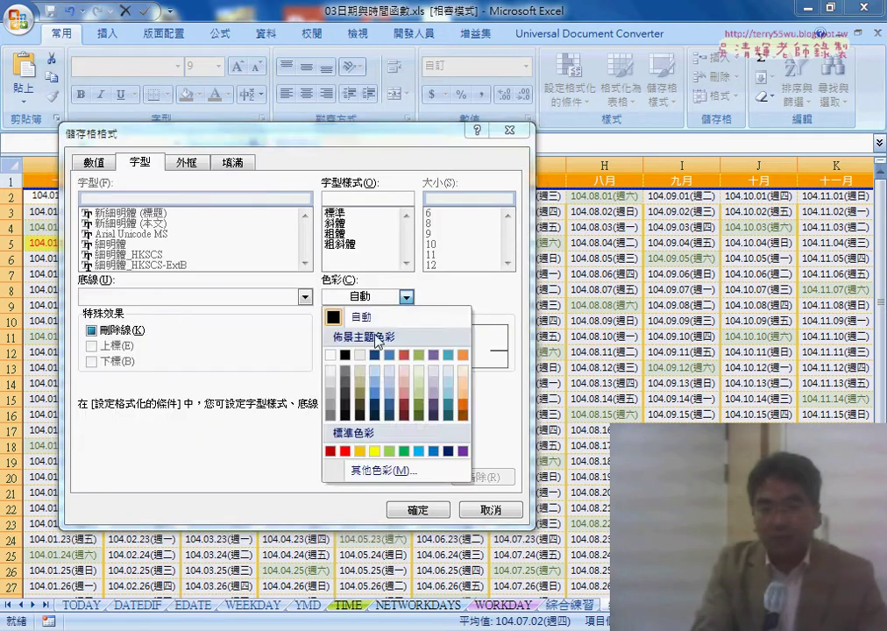
click(345, 450)
click(233, 163)
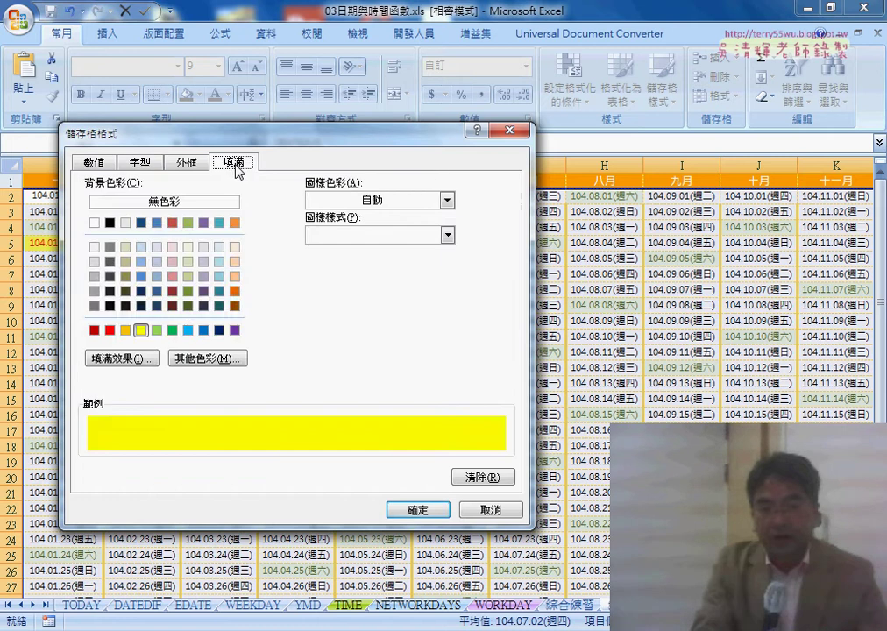
key(ctrl+shift+Tab)
click(418, 509)
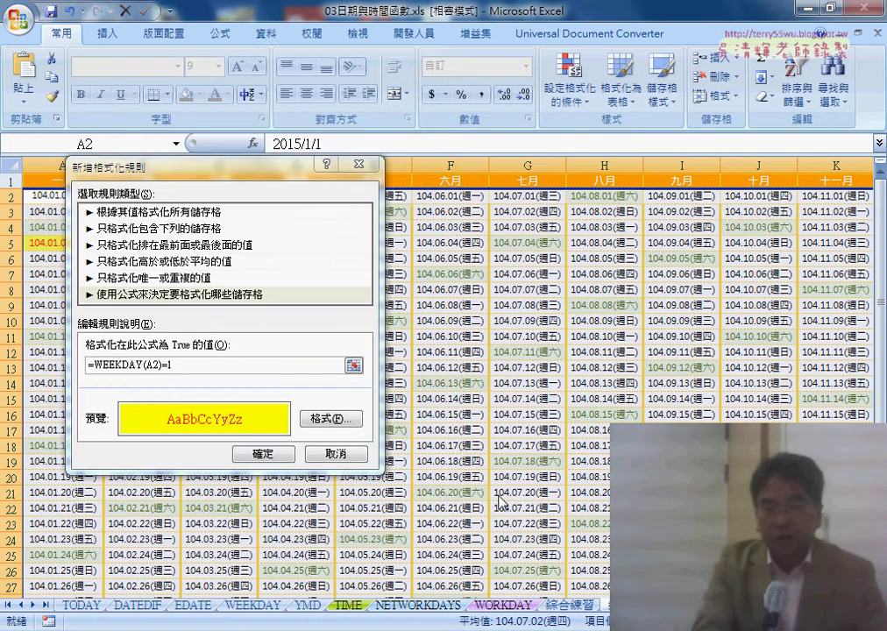
click(241, 453)
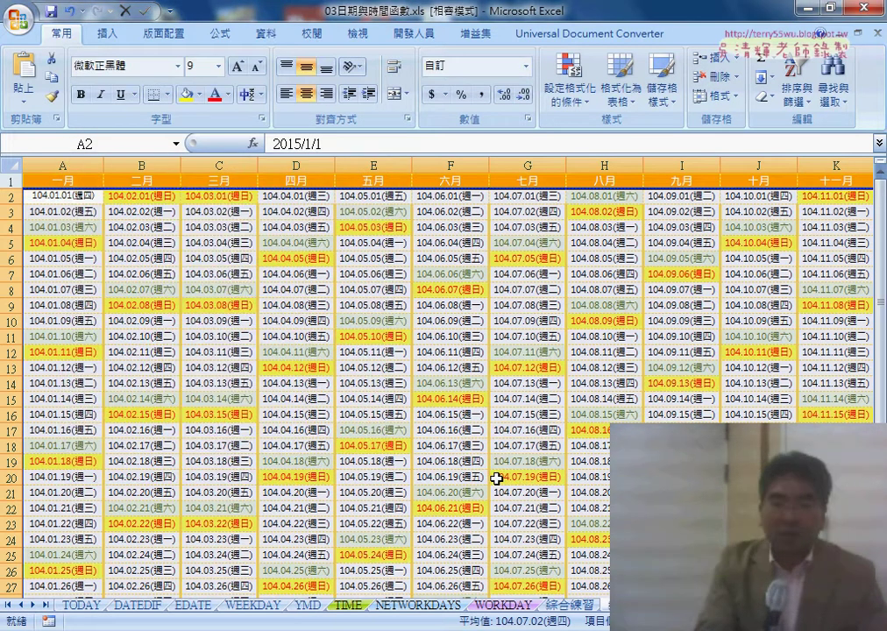
- Check the next-day formula in row 3, then select the January column A
click(56, 197)
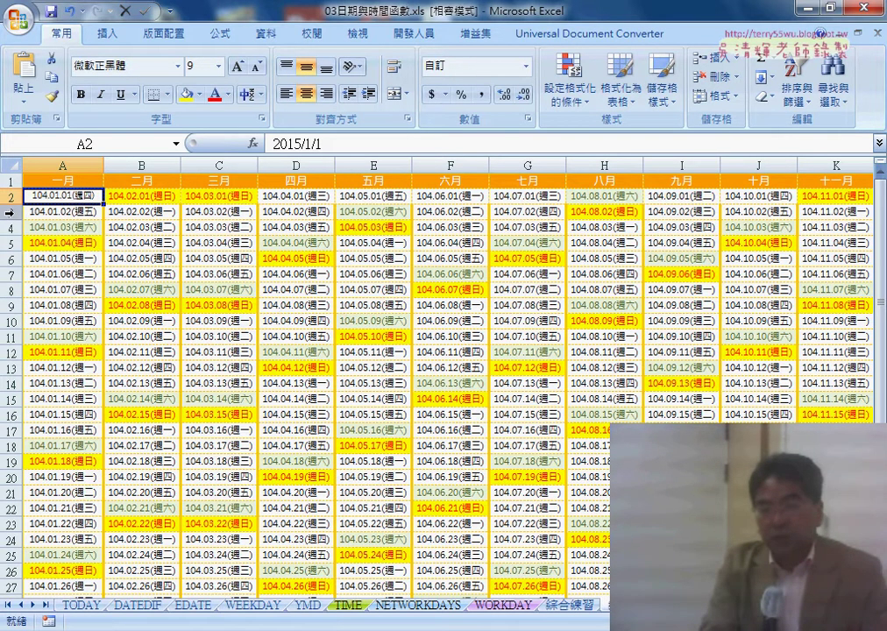
click(8, 212)
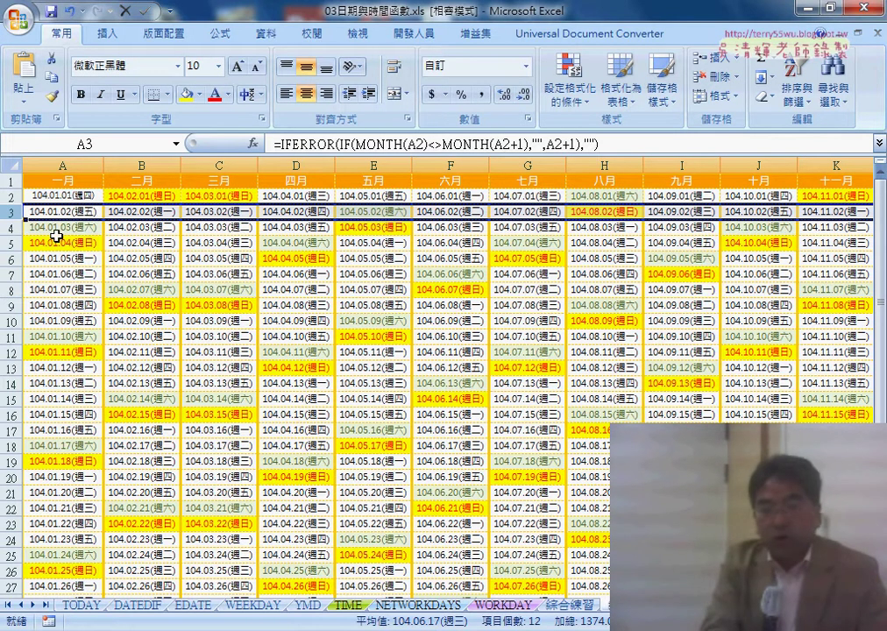
scroll(29, 274, down, 2)
scroll(41, 445, down, 2)
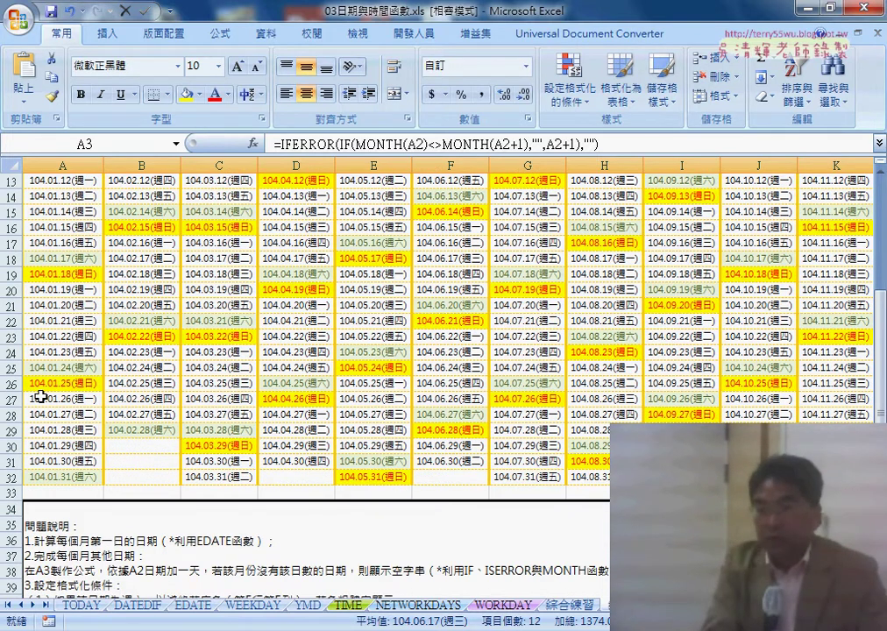
scroll(41, 397, up, 4)
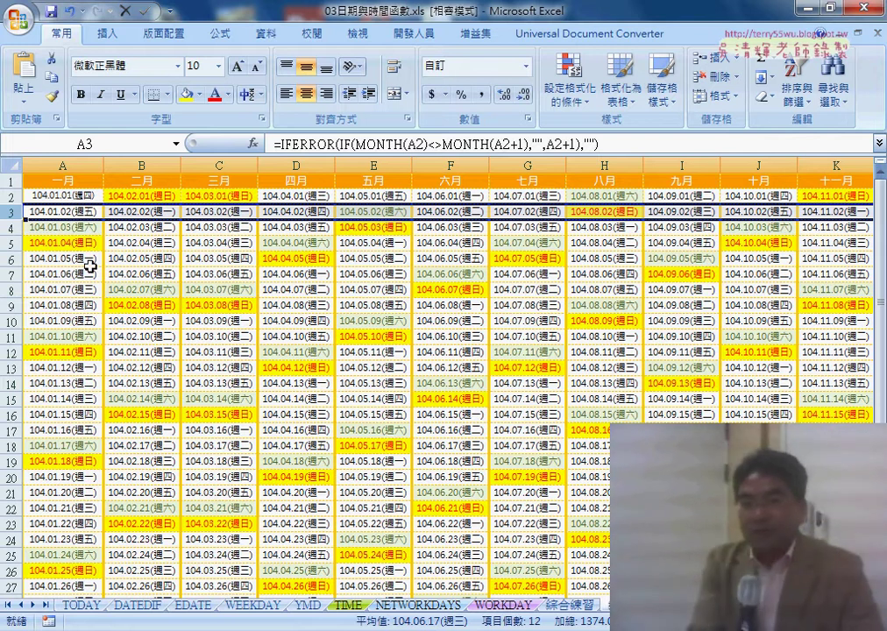
click(58, 165)
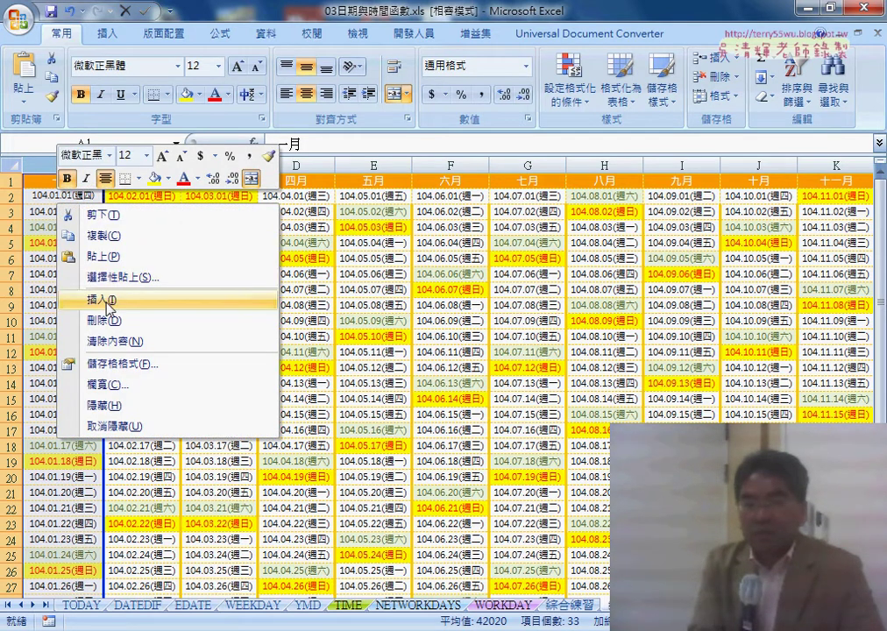
- Insert a column before January headed NO and number rows 2–32 from 1 to 31
click(94, 299)
click(45, 183)
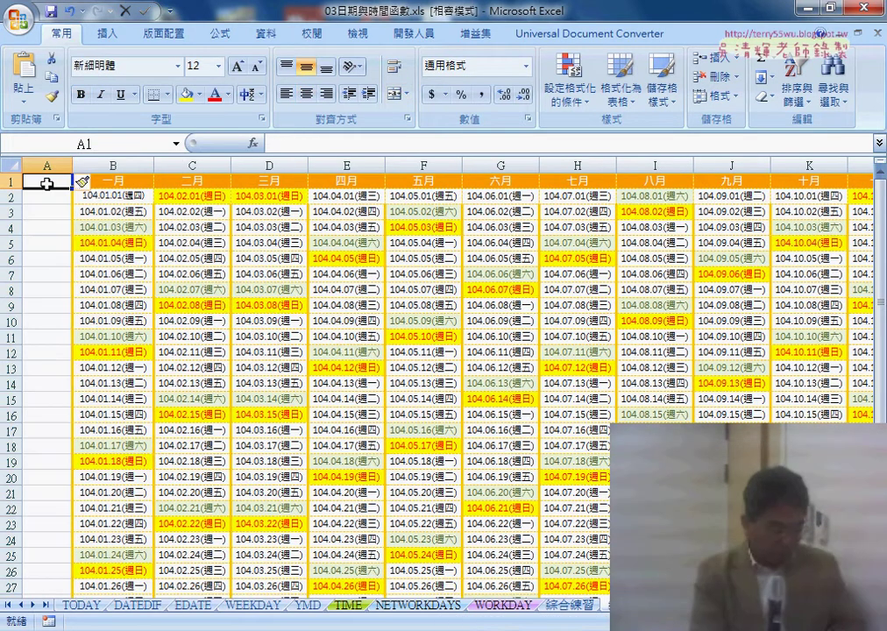
text(NO)
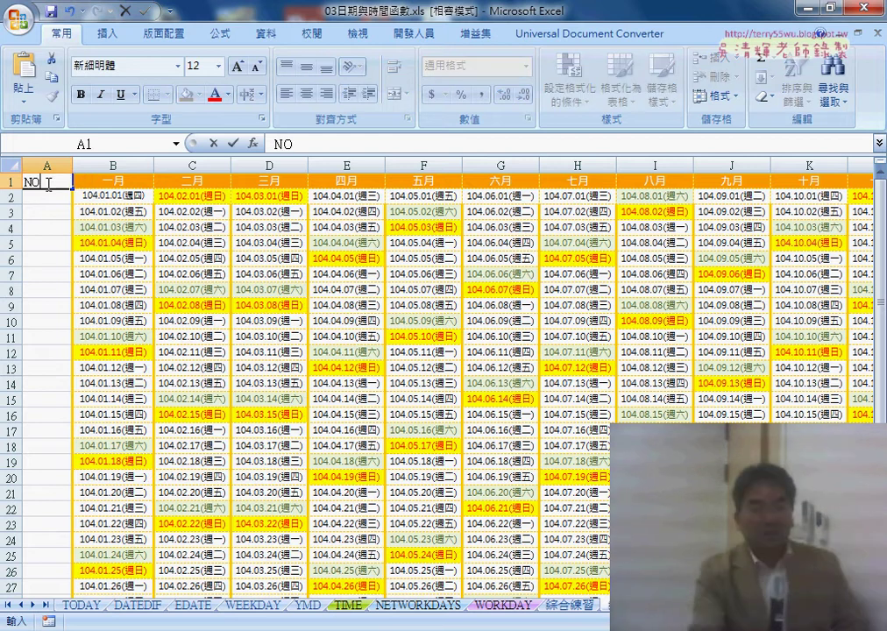
key(Return)
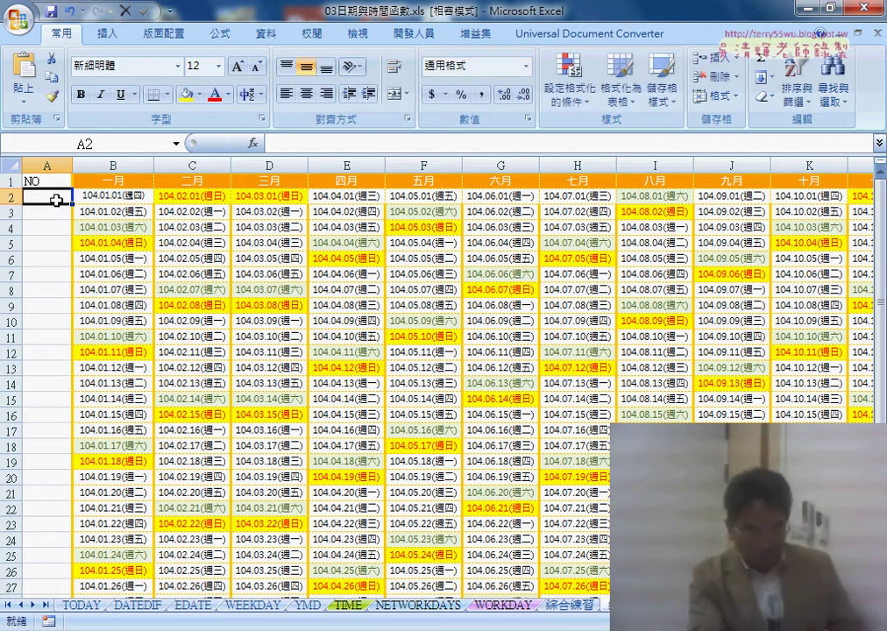
text(1)
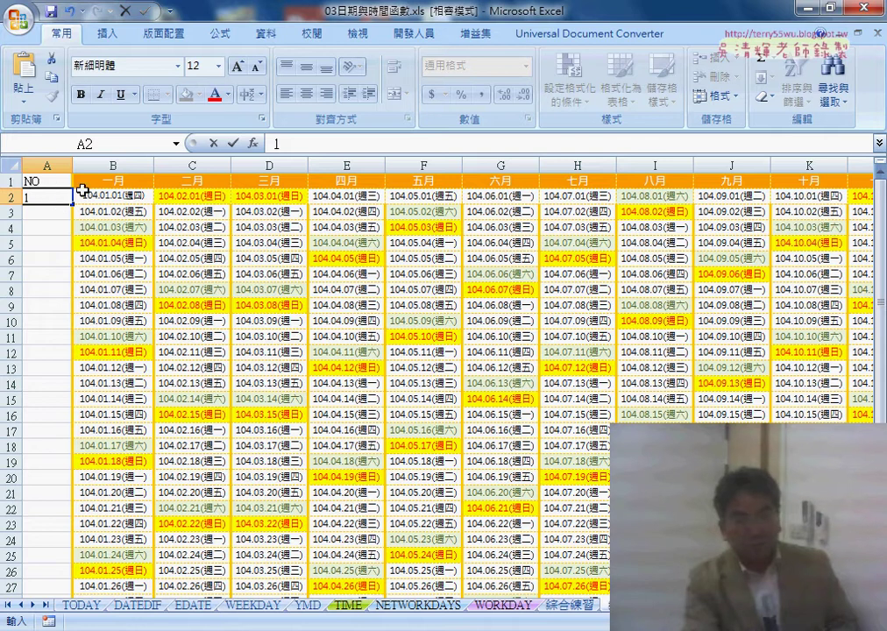
click(62, 197)
mouse_move(73, 204)
mouse_down()
mouse_move(78, 617)
mouse_move(84, 548)
mouse_up()
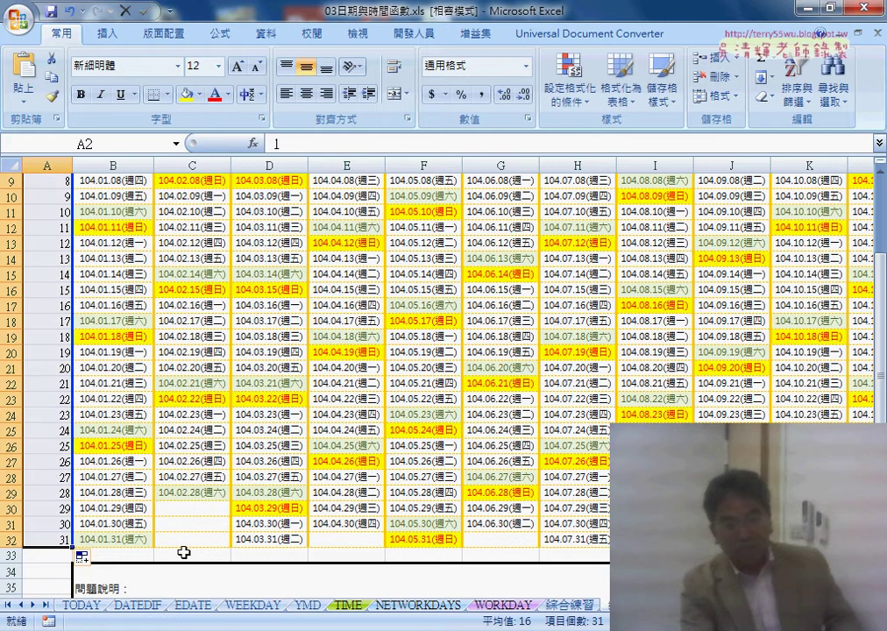
- Number a second block 1 to 31 from A33 down to row 63
click(59, 555)
text(1)
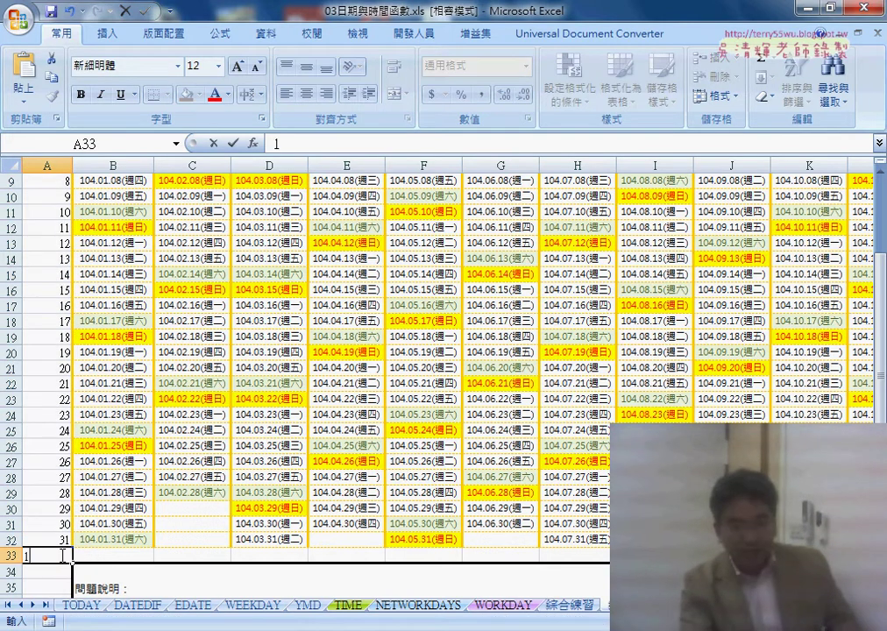
scroll(83, 554, down, 2)
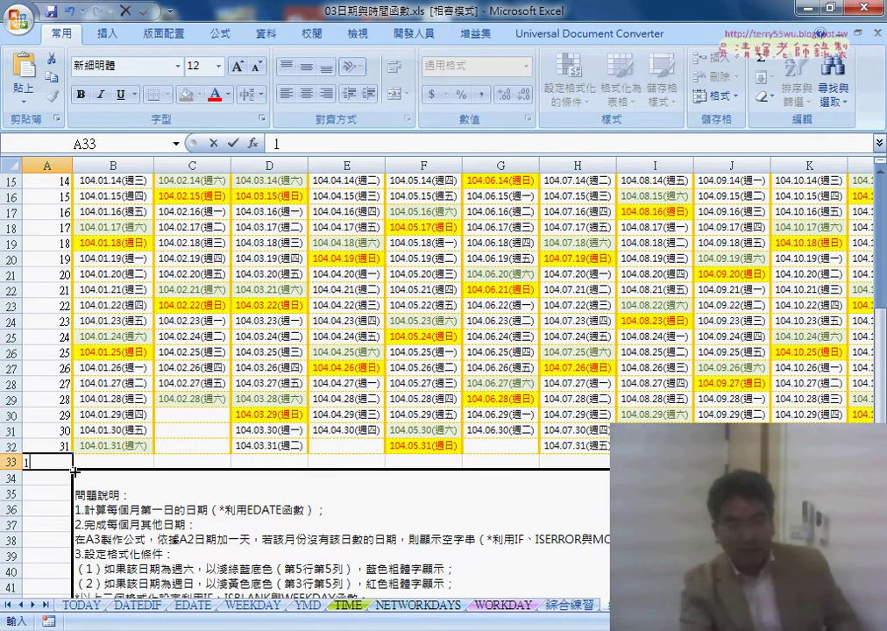
mouse_move(74, 471)
mouse_down()
mouse_move(139, 565)
mouse_move(123, 181)
mouse_move(99, 141)
mouse_move(92, 146)
mouse_up()
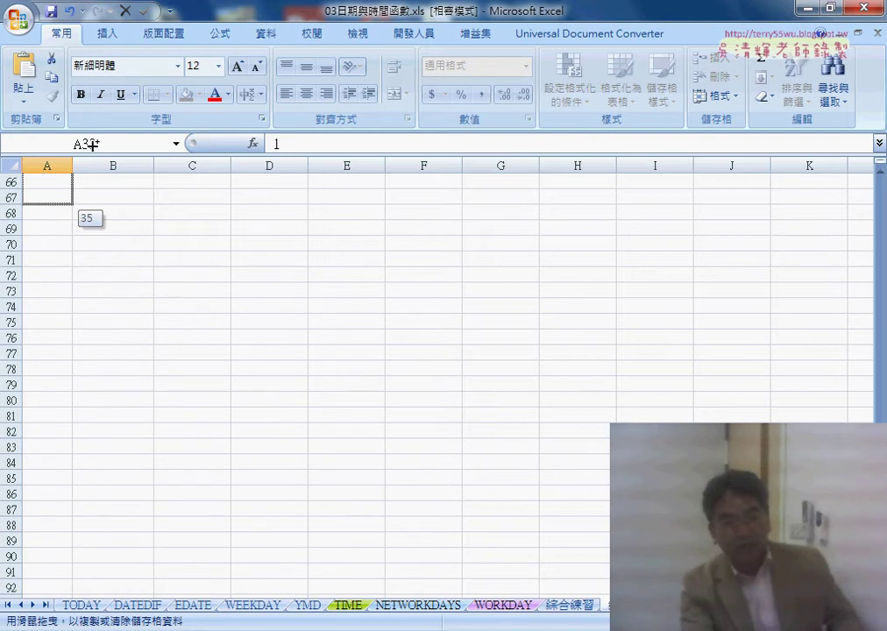
drag(92, 145, 79, 249)
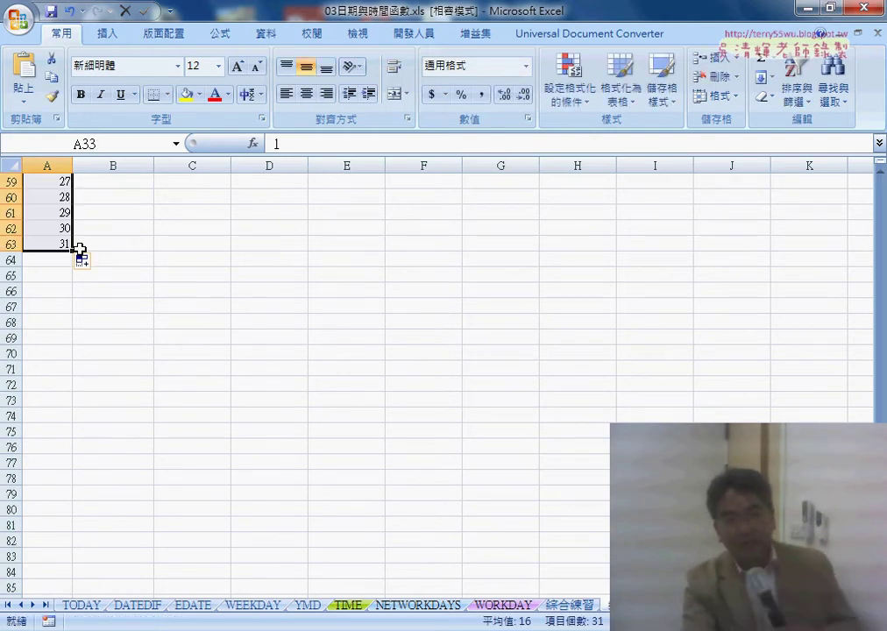
scroll(79, 249, up, 9)
scroll(130, 263, up, 4)
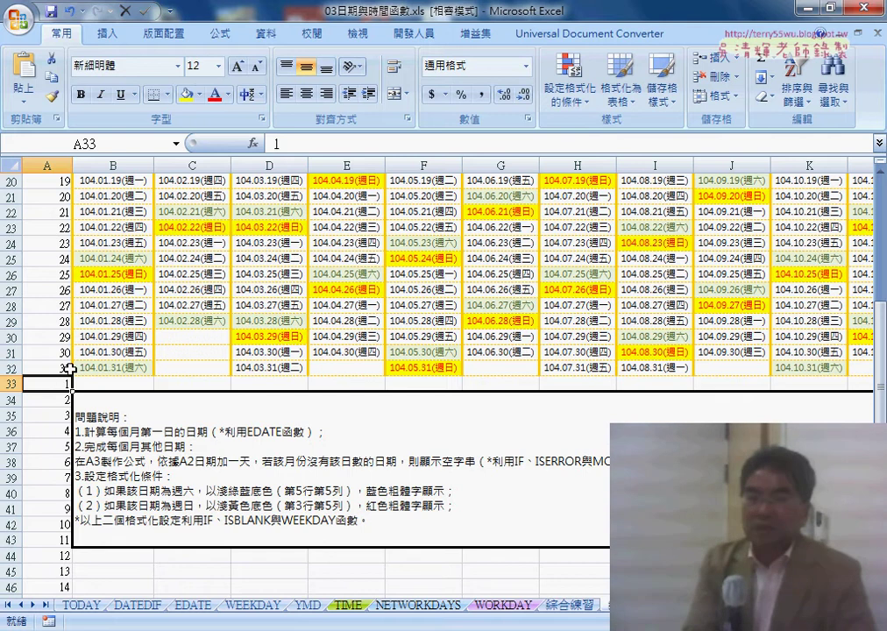
scroll(75, 385, up, 2)
scroll(79, 385, up, 4)
click(50, 181)
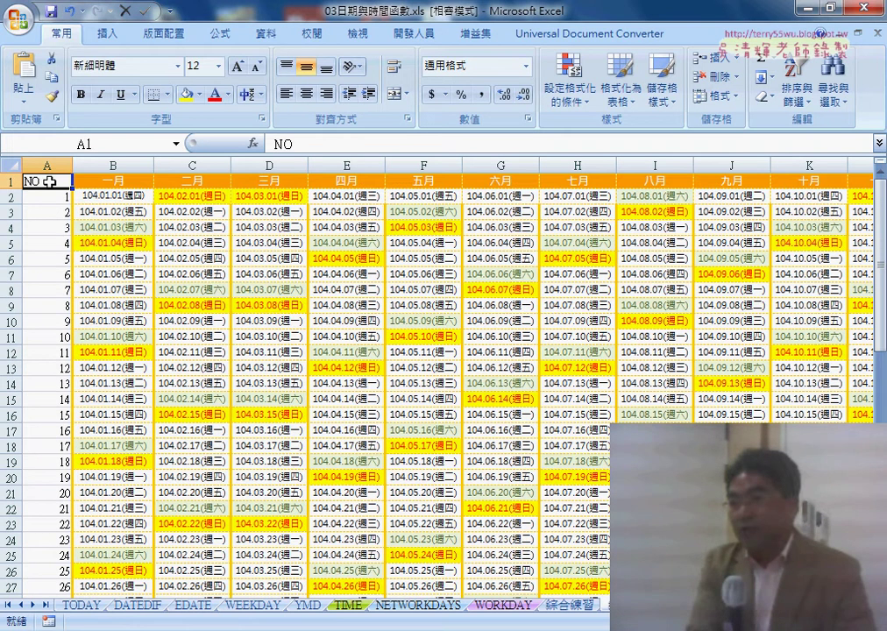
click(113, 194)
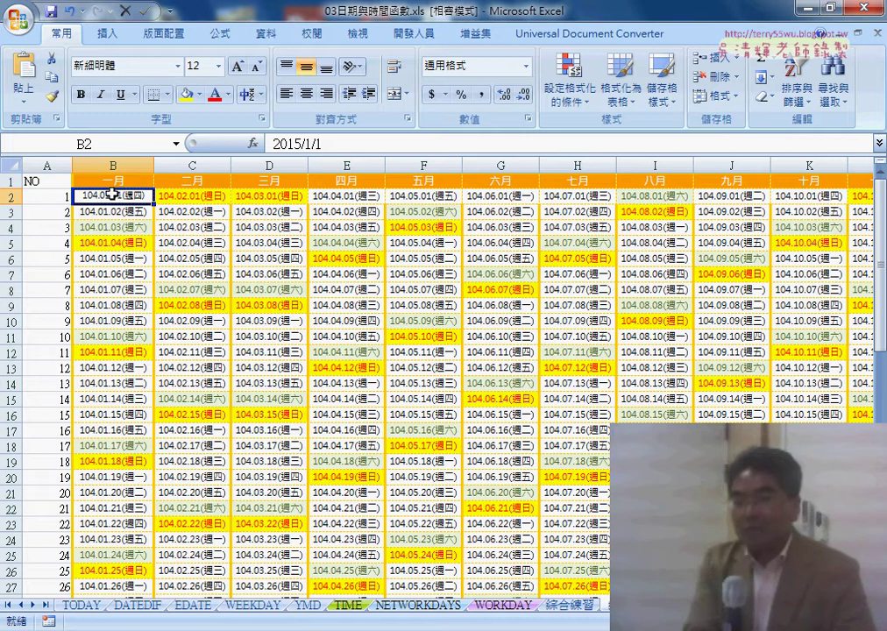
click(122, 211)
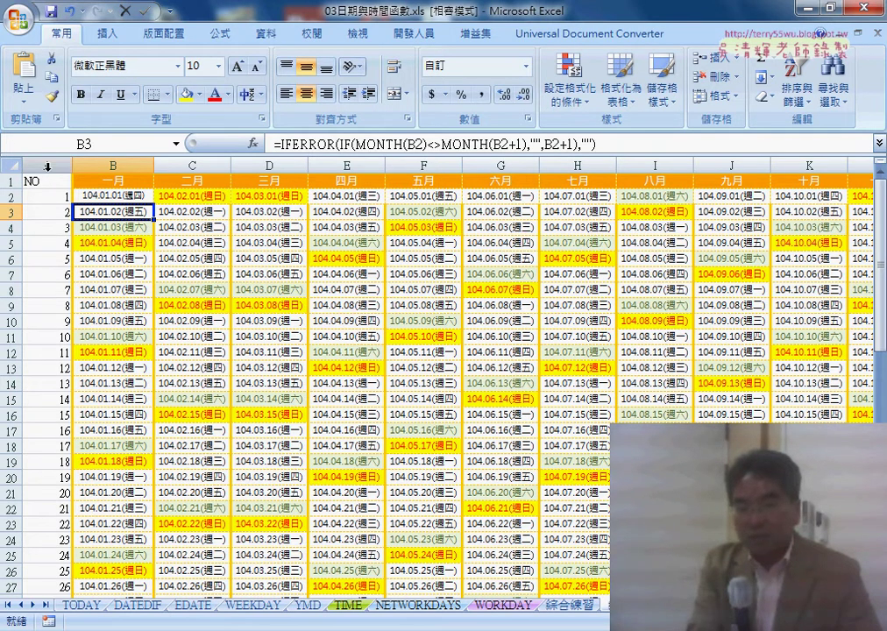
- Delete the added NO column so January returns to column A
right_click(45, 165)
click(119, 367)
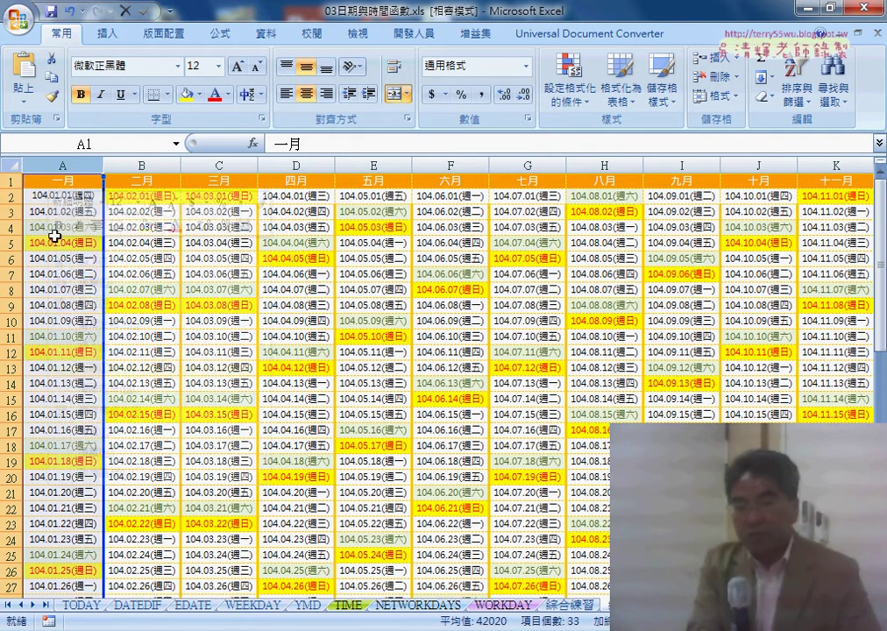
click(64, 184)
- Select the calendar dates A2:L32 and open the Conditional Formatting menu
click(59, 197)
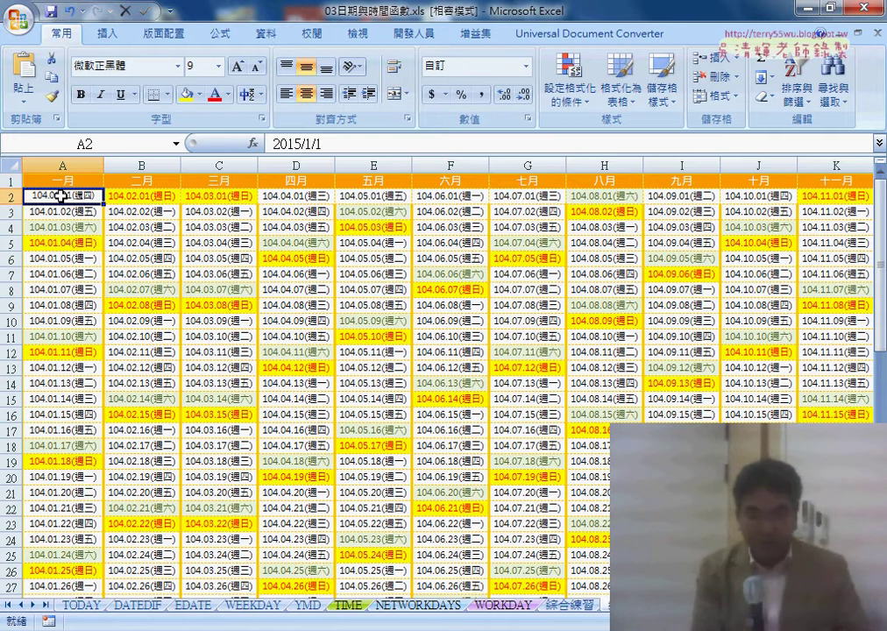
key(ctrl+shift+Right)
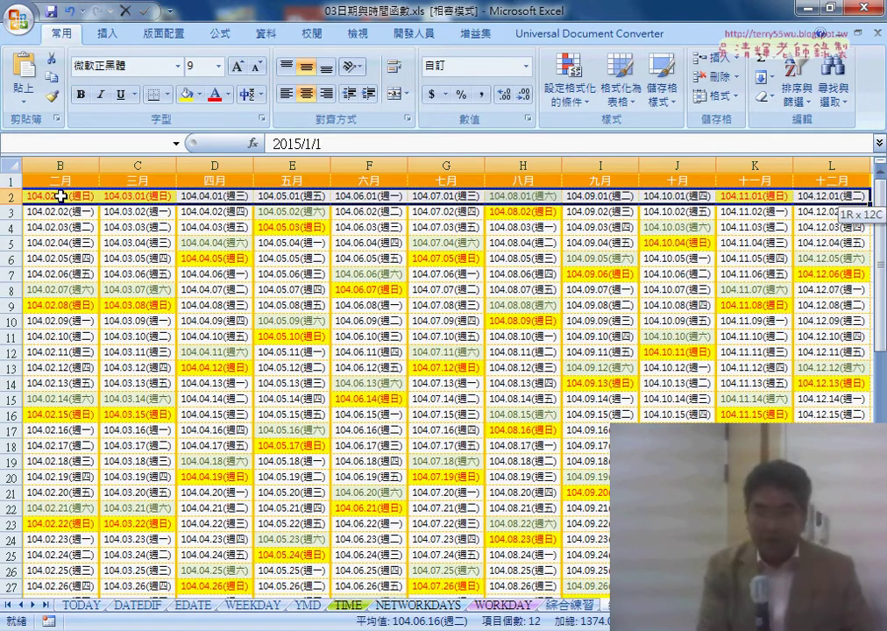
key(ctrl+shift+Down)
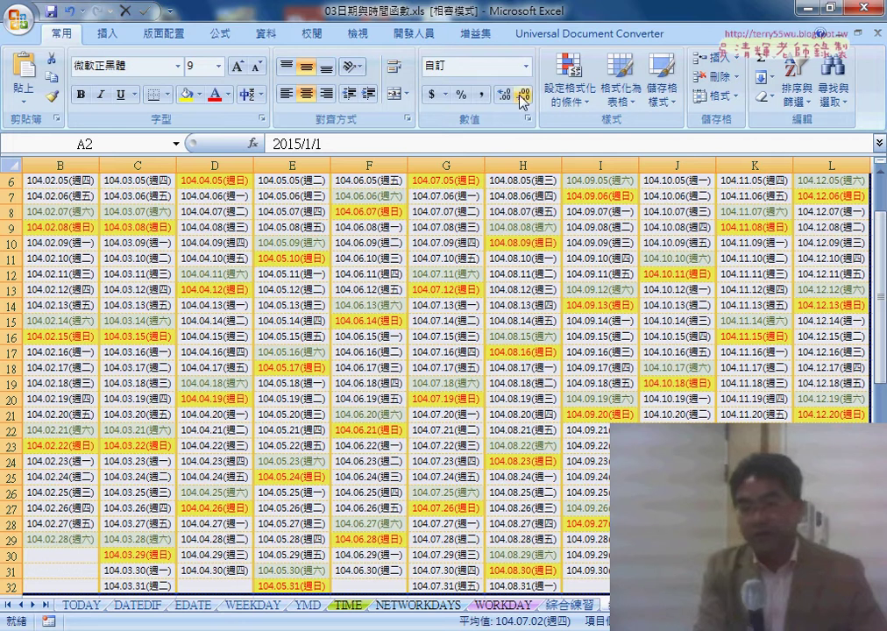
click(570, 84)
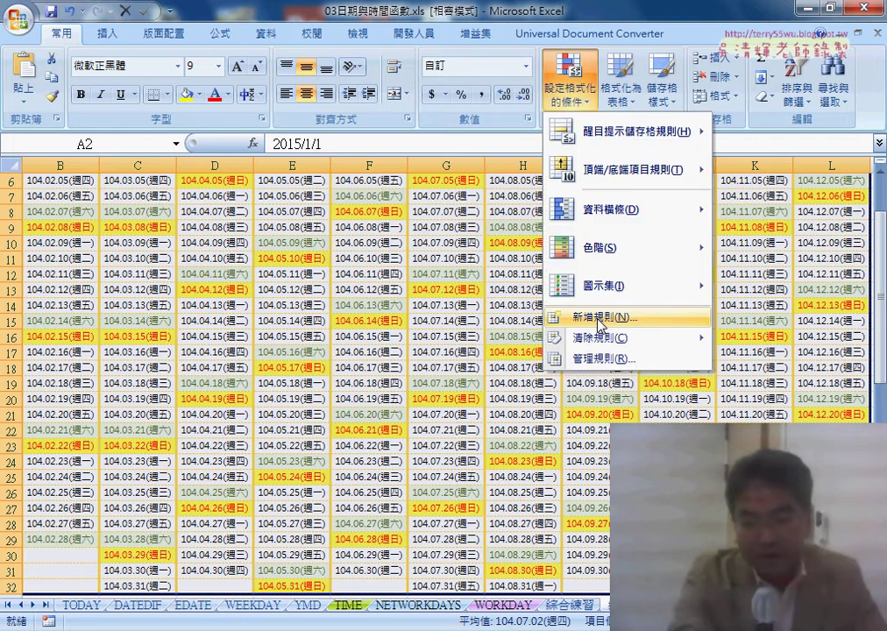